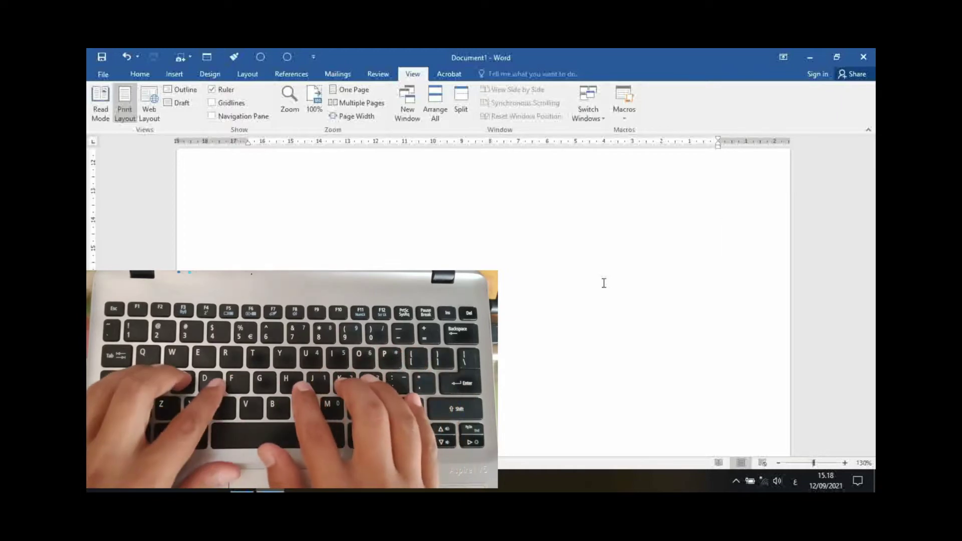
- Type ا ب ت four times on the first line, fixing a stray letter, then ك ل م ن ك
type("ا ")
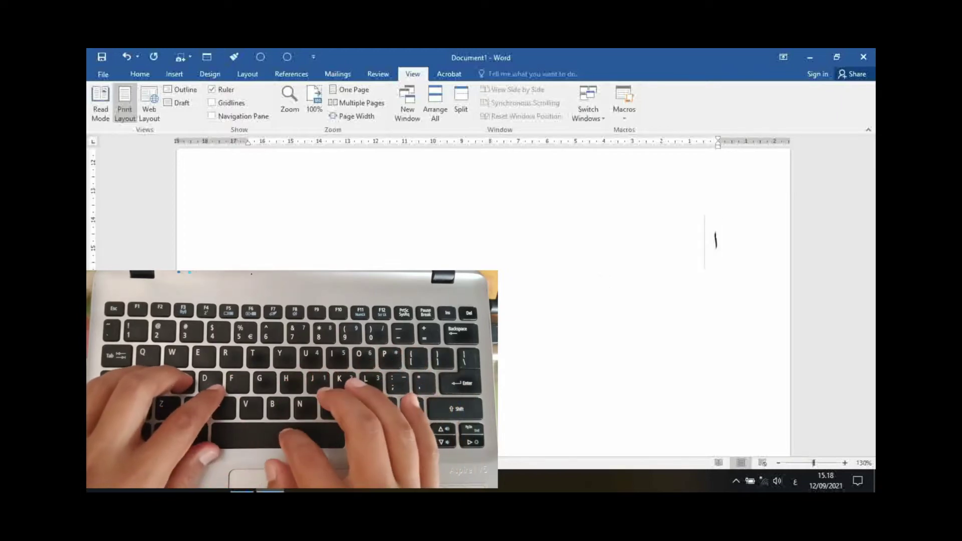
type("ب ت ا")
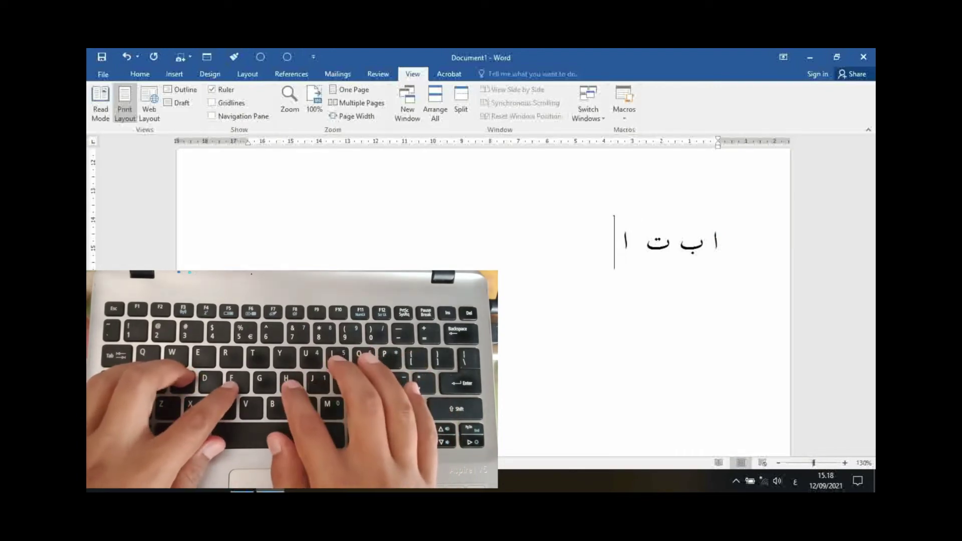
type("ب ت ا ب")
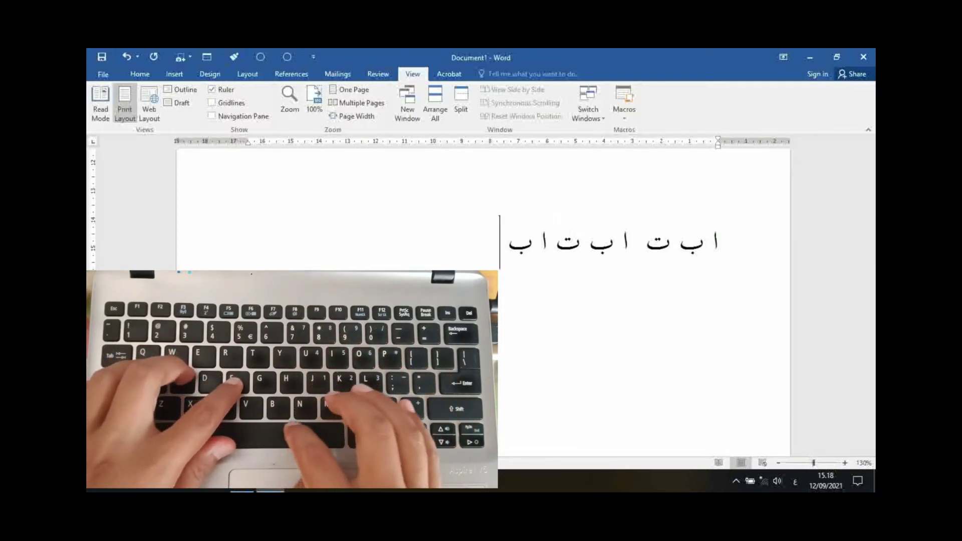
type(" ت")
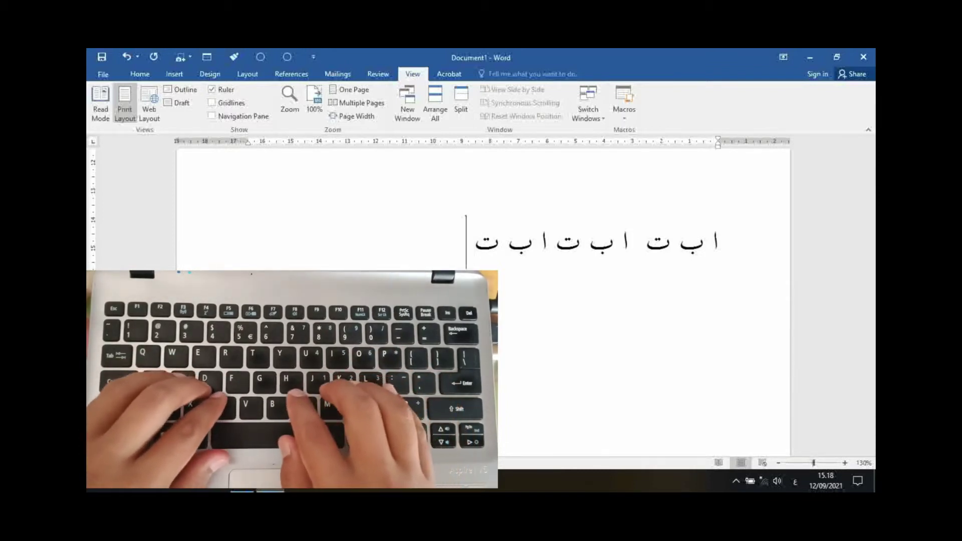
type("ب")
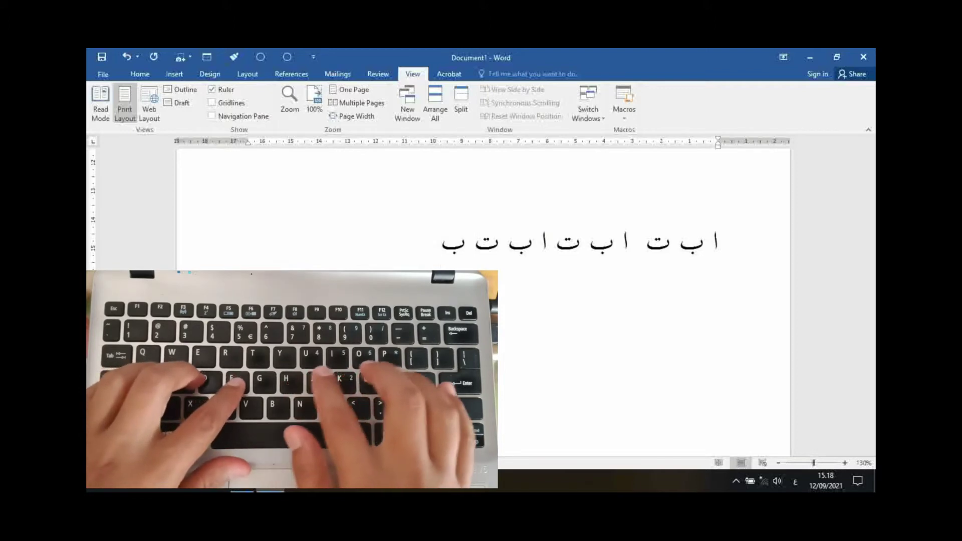
key("BackSpace")
type("ا ")
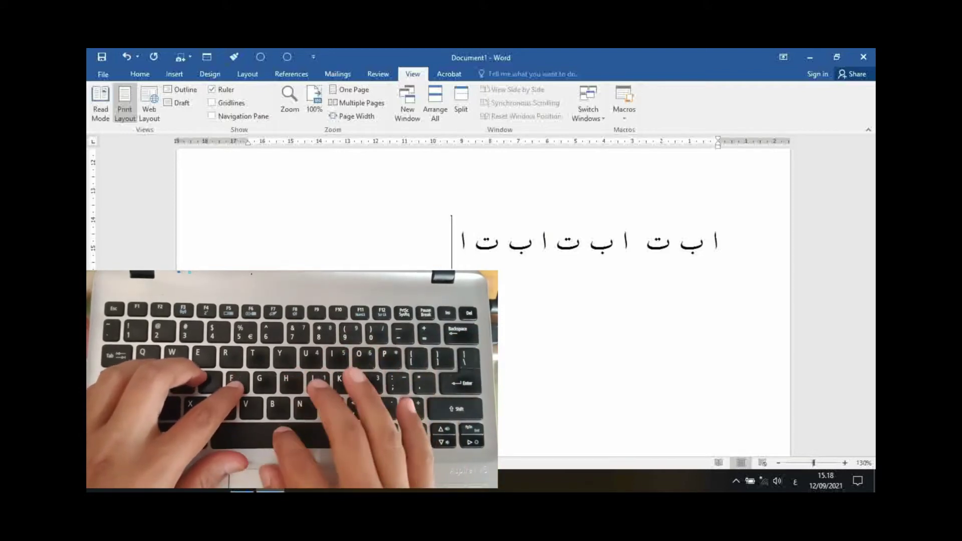
type("ب ")
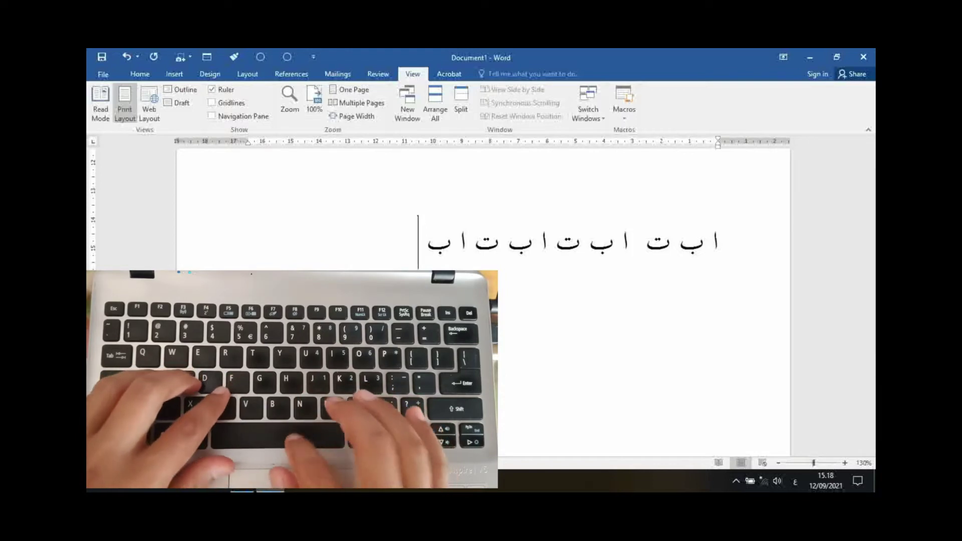
type("ت")
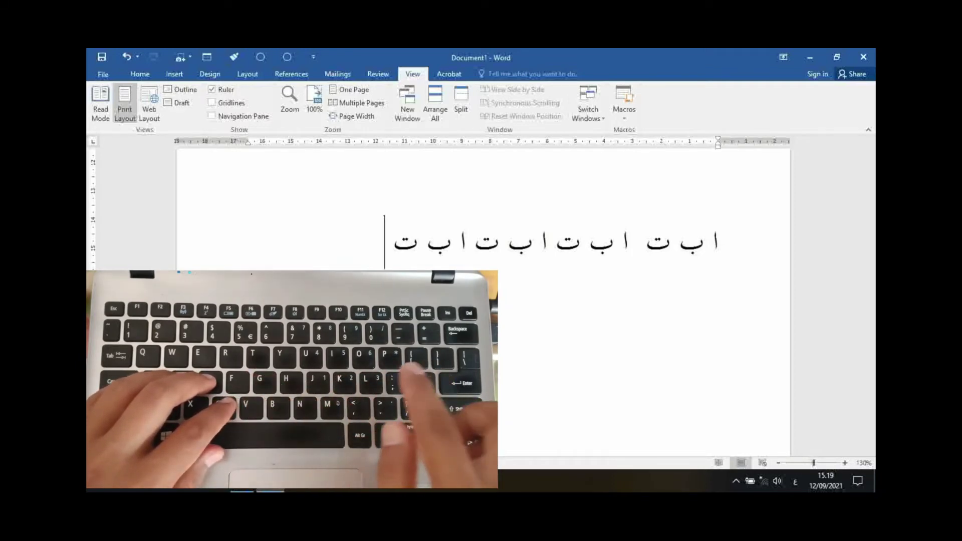
type("ك ")
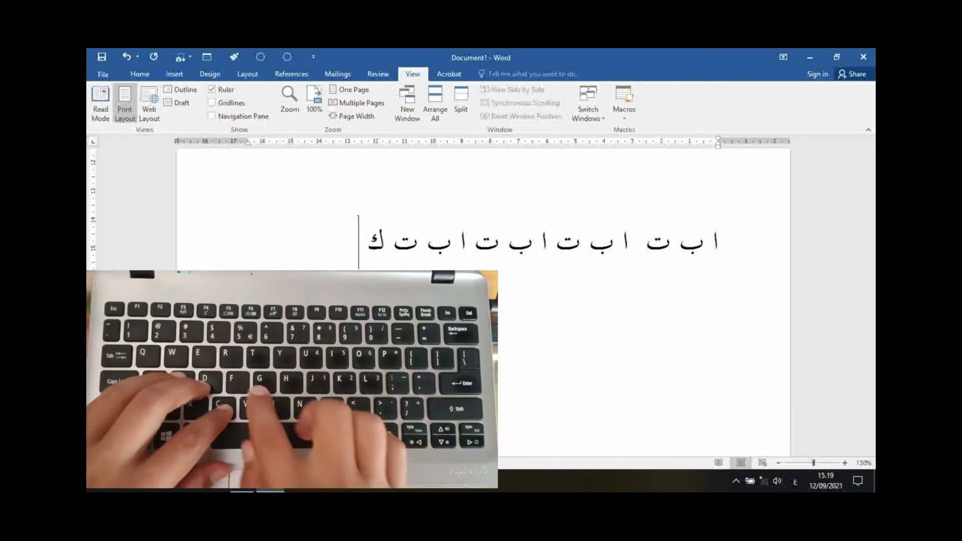
type("ل ")
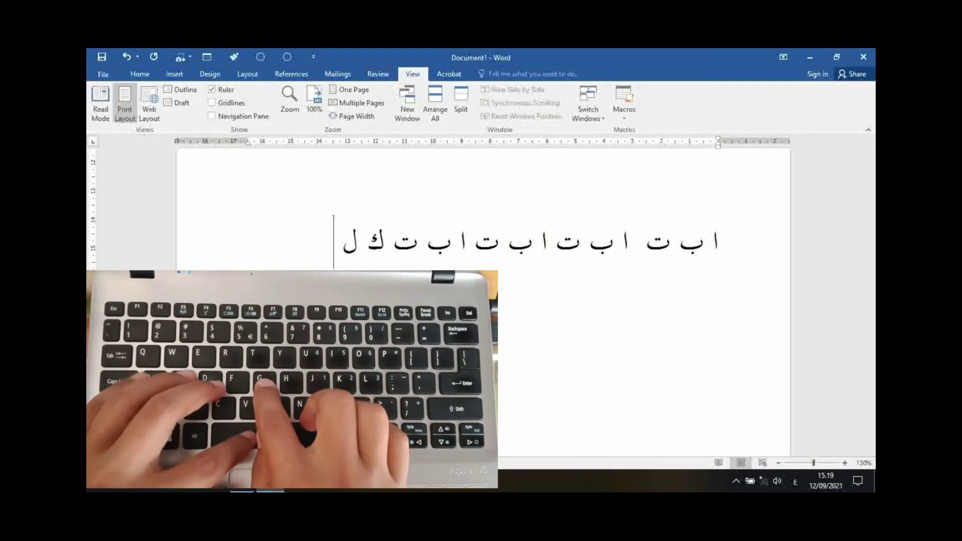
type("م ن")
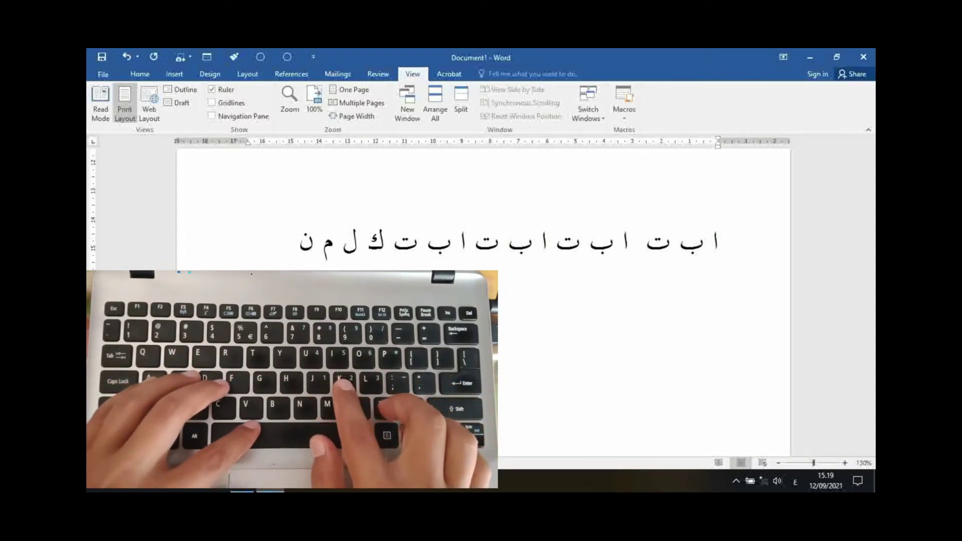
type(" ك")
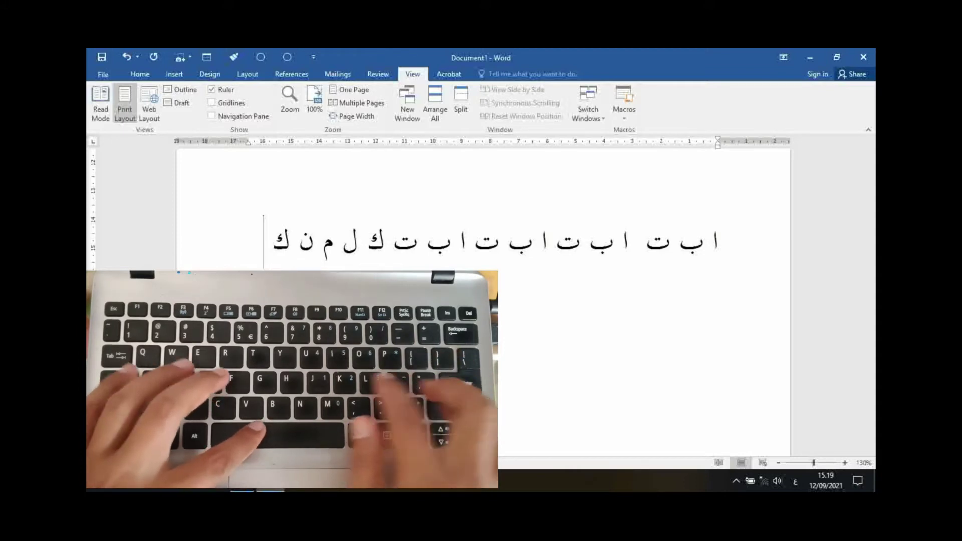
- On a new line type ل م ن ا ب ت ك ل م ن, then alternating س ش letters into the next row
key("Return")
type("ل")
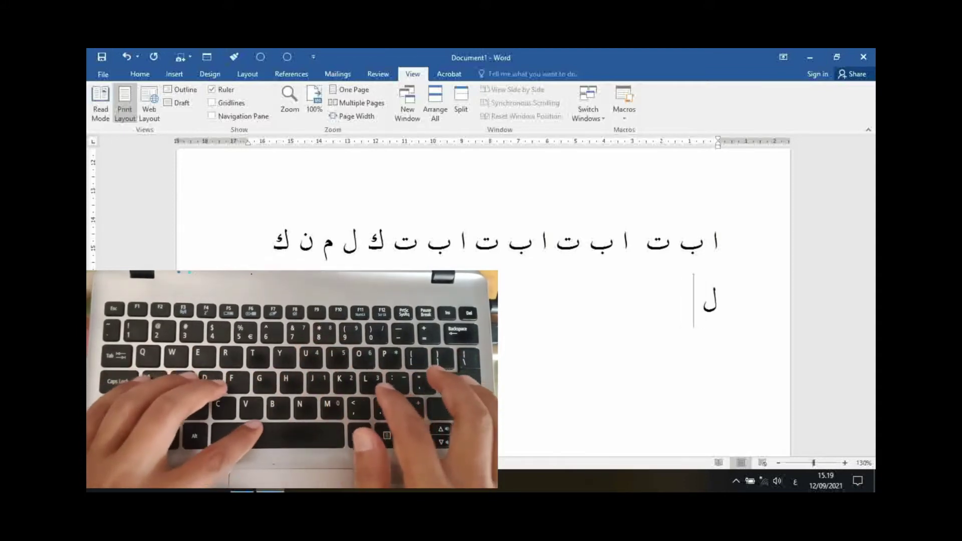
type(" م ن")
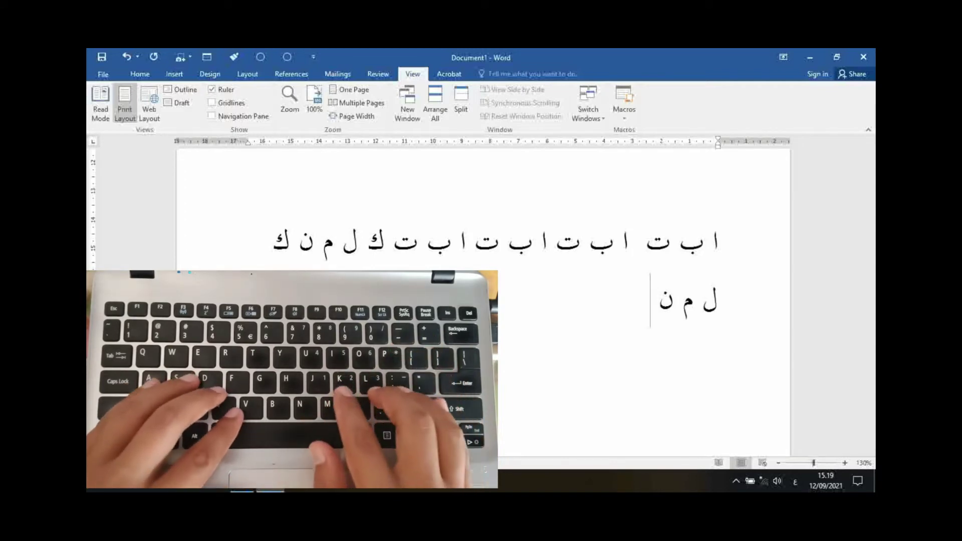
type(" ا")
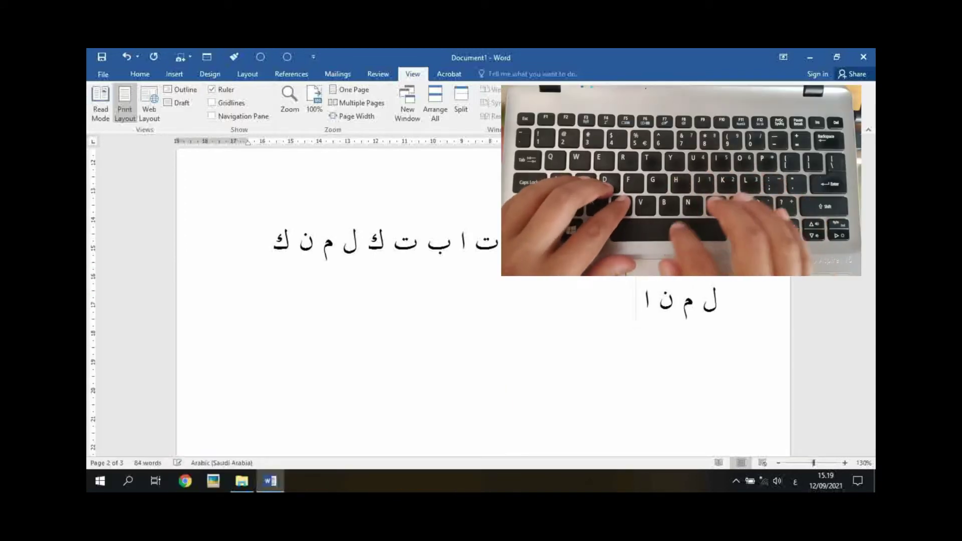
type(" ب")
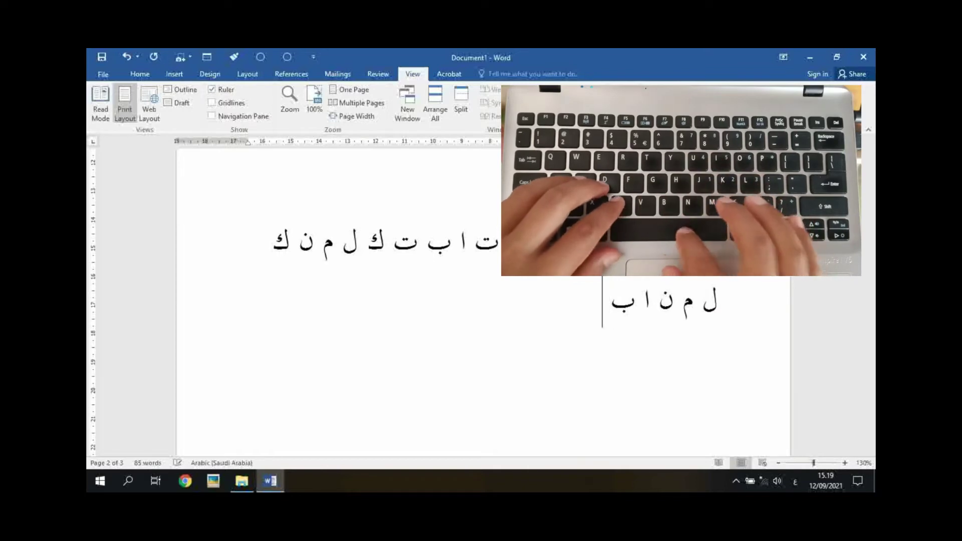
type(" ت")
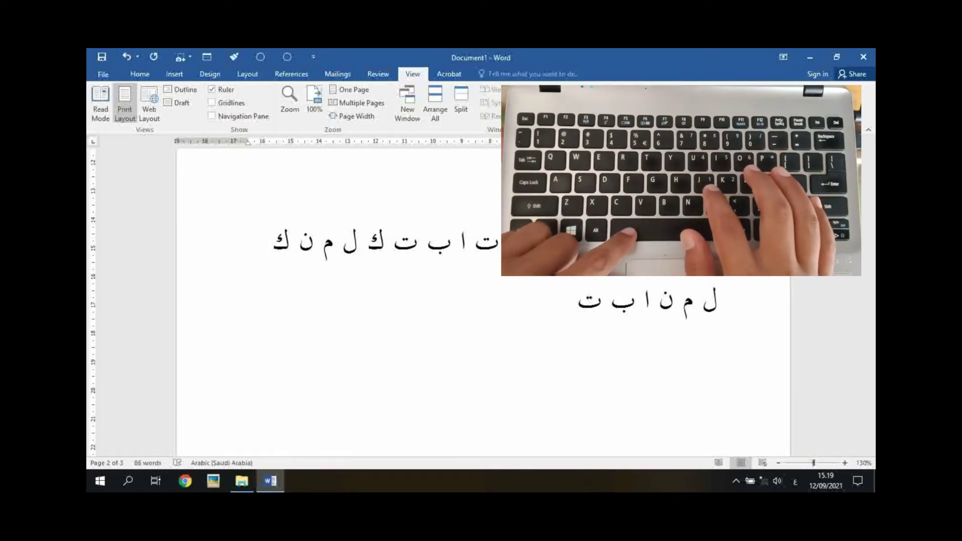
type(" ك ")
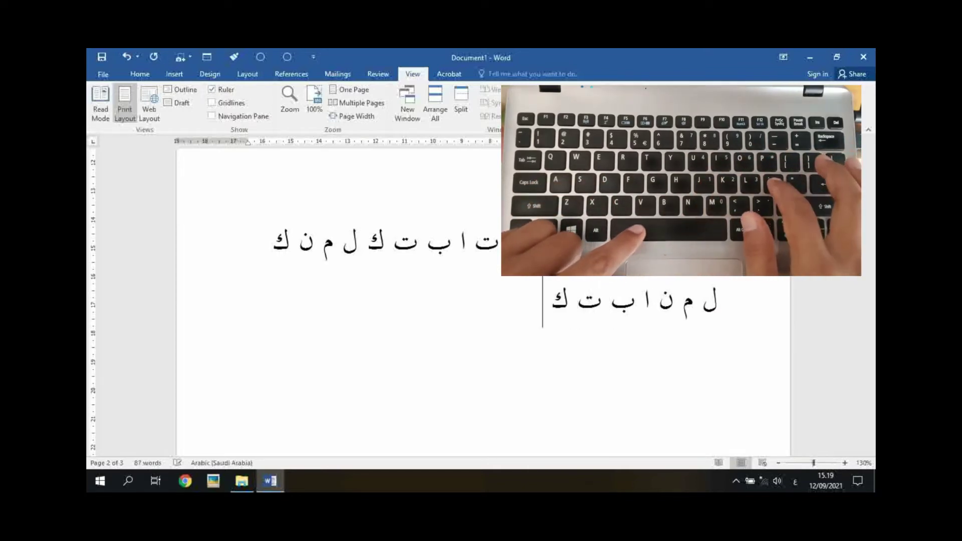
type("ل م")
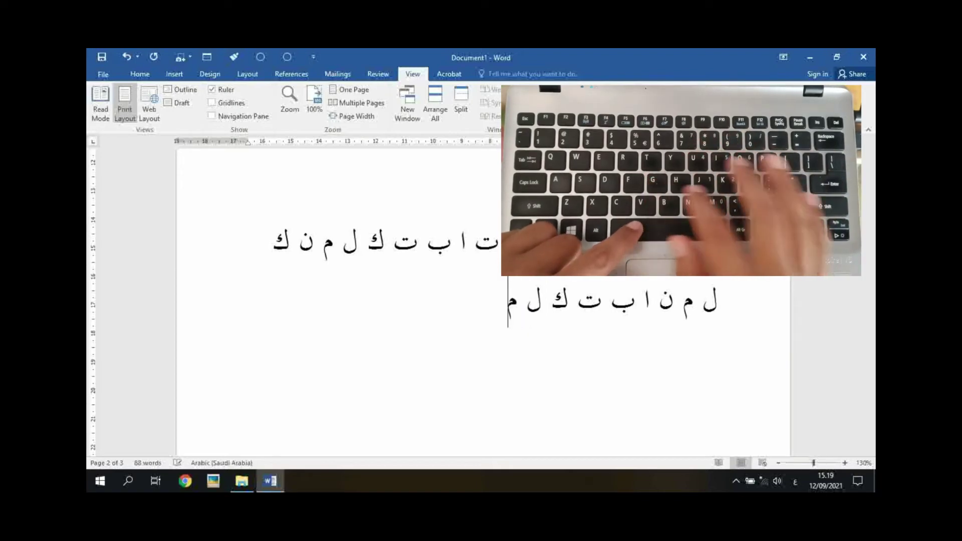
type(" ن")
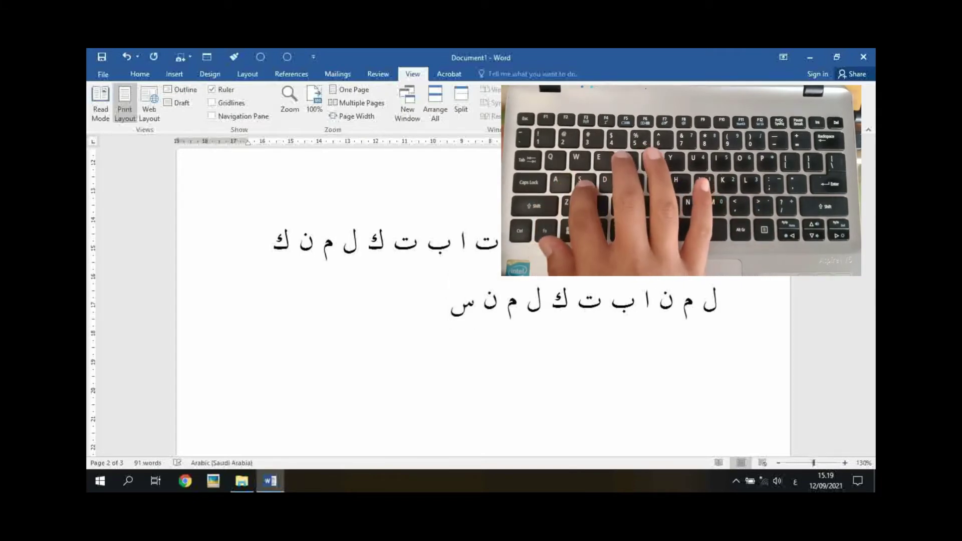
type("س")
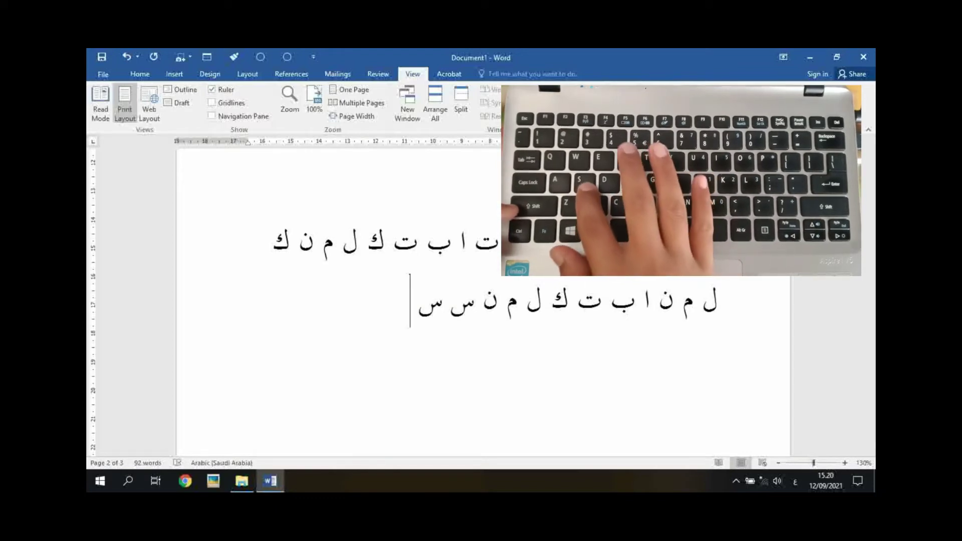
type("س")
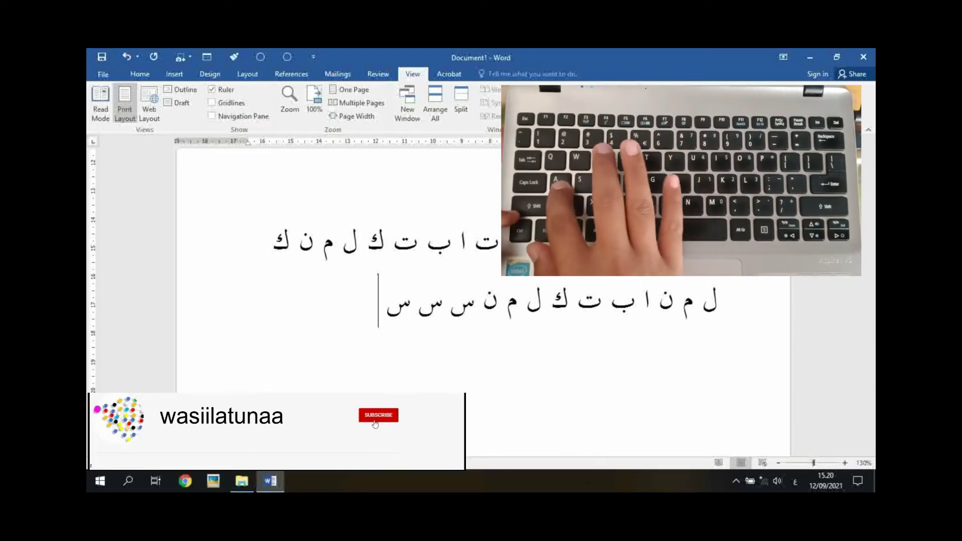
type(" ش")
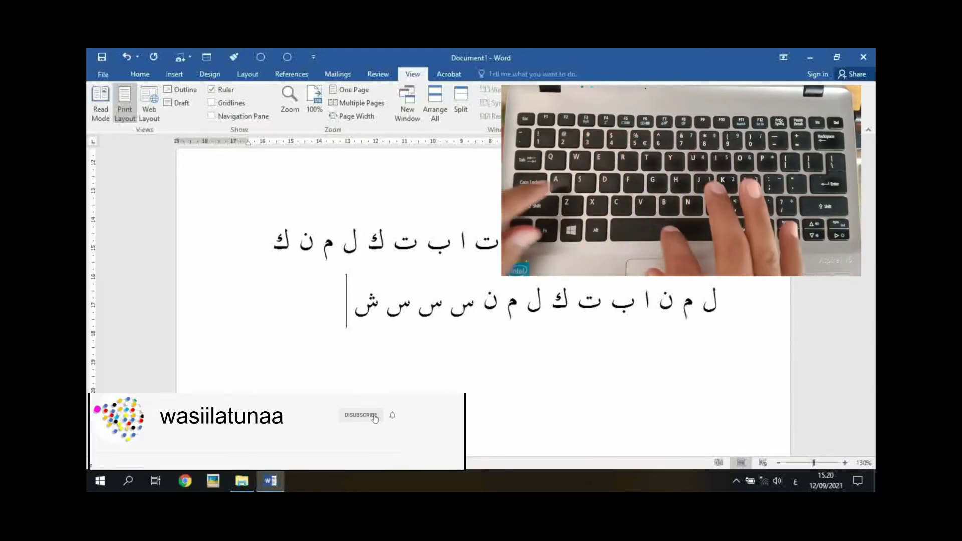
type(" س ش")
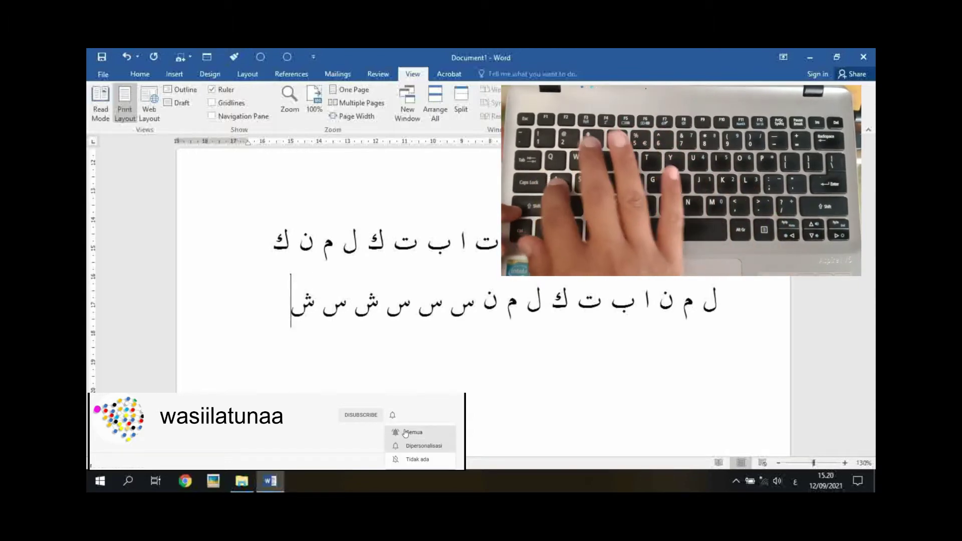
type(" س ش")
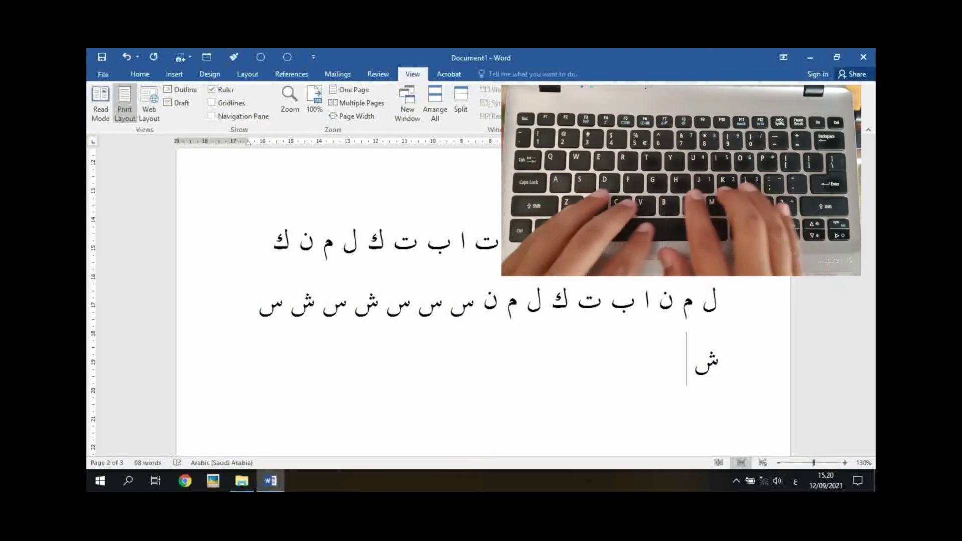
type(" ا")
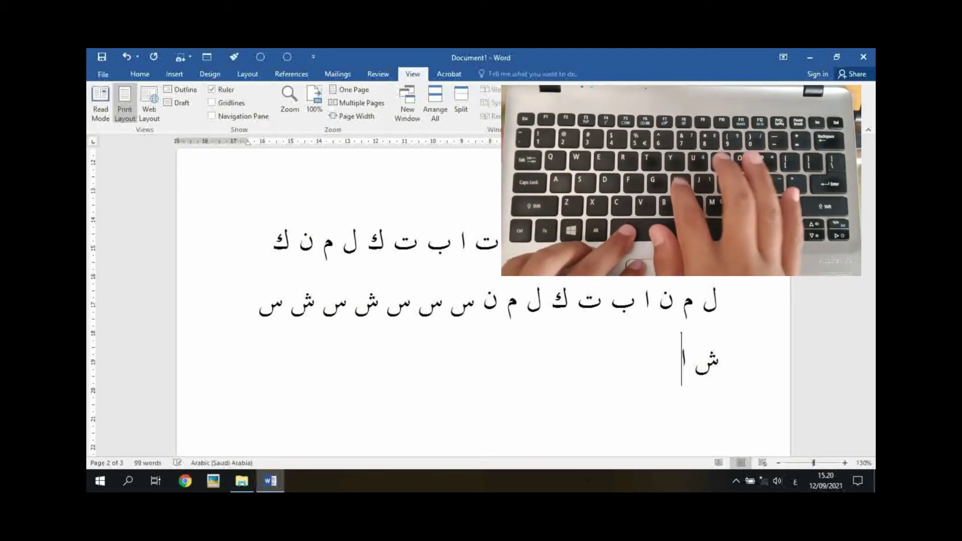
type(" ب")
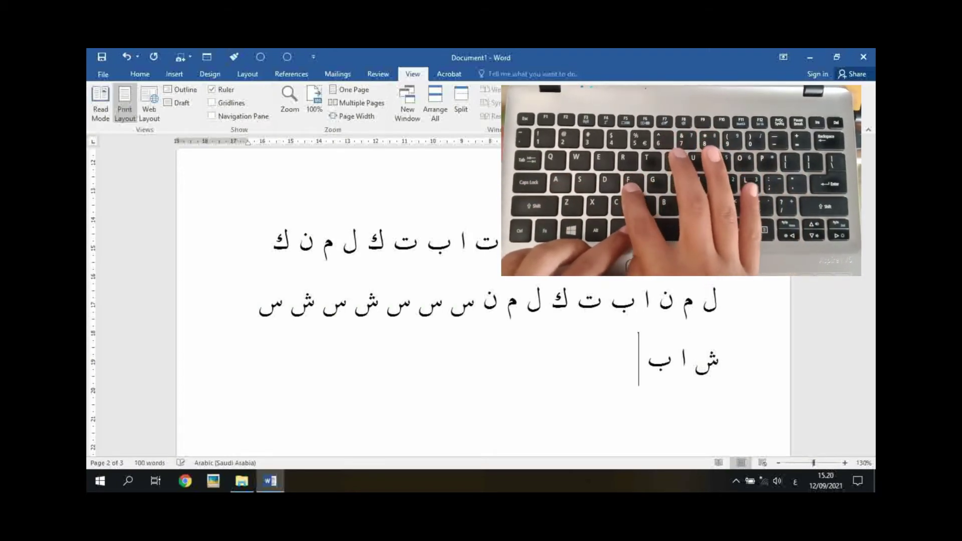
type(" ت ")
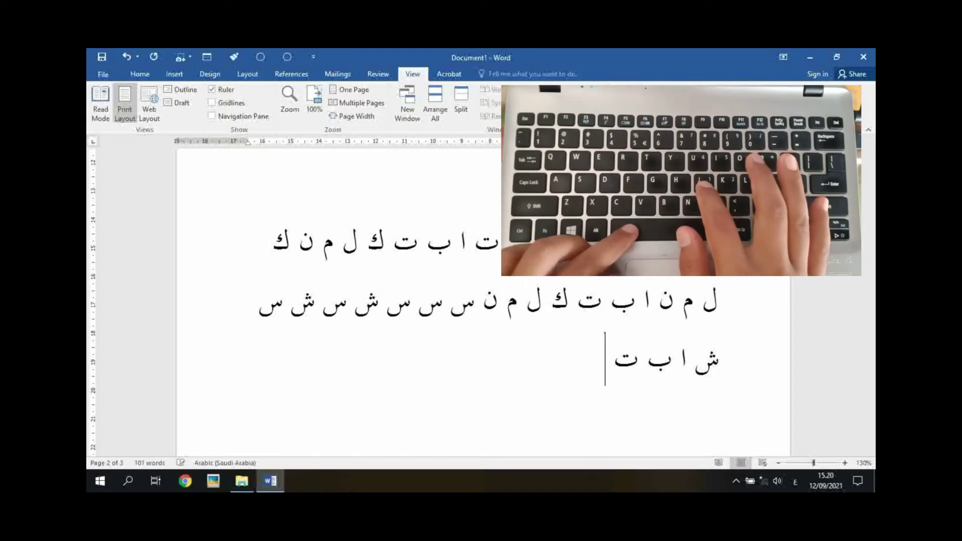
type("ك")
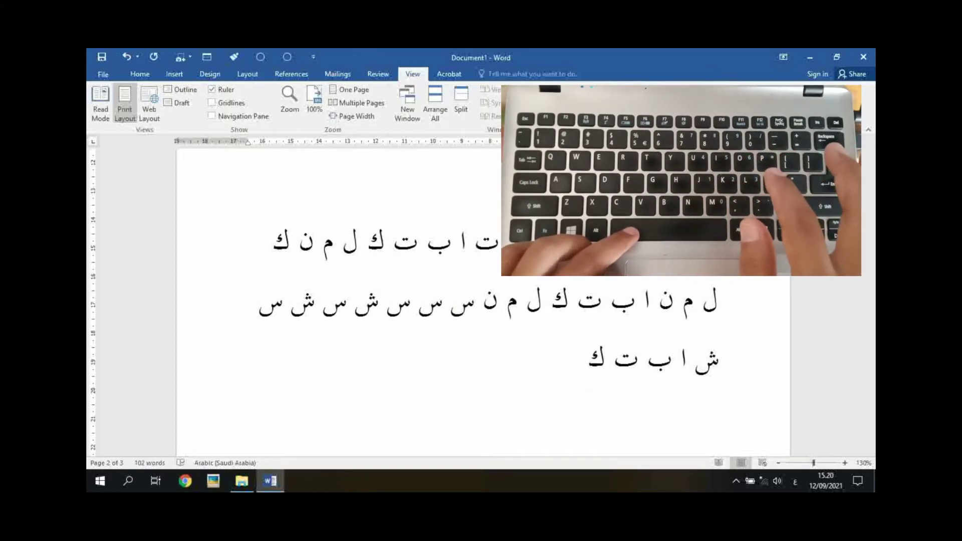
type(" ل")
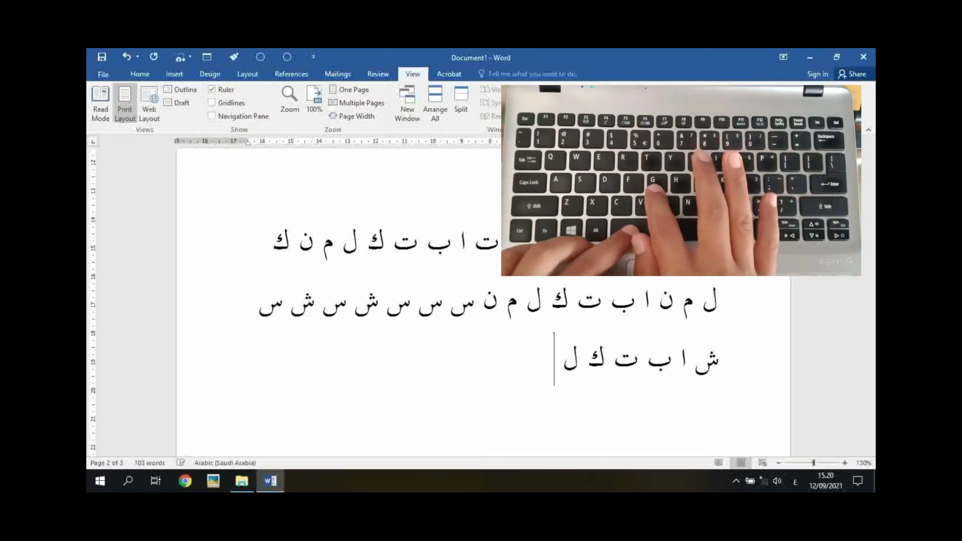
type(" م ن ")
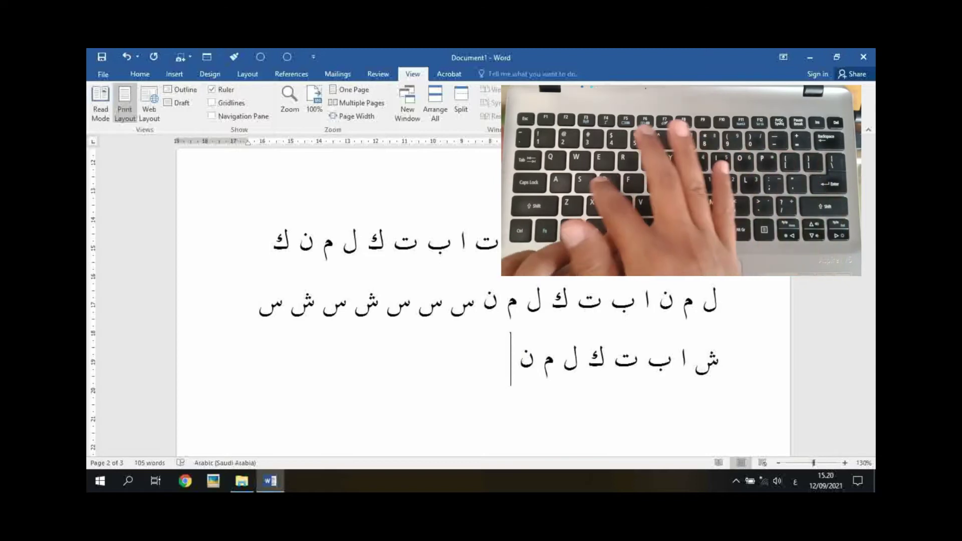
type("س ش")
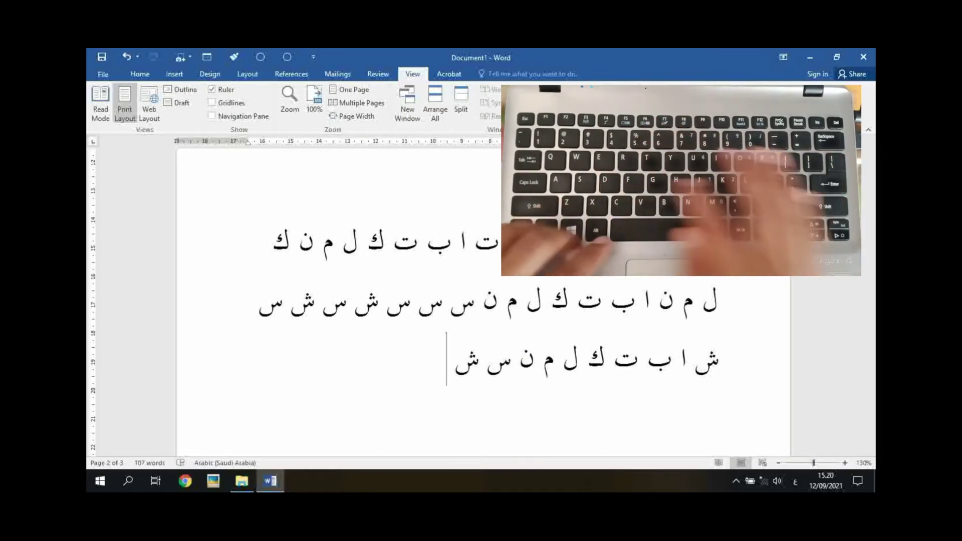
- Finish the third row with ط ي ط ي ا ب ت
type("ط")
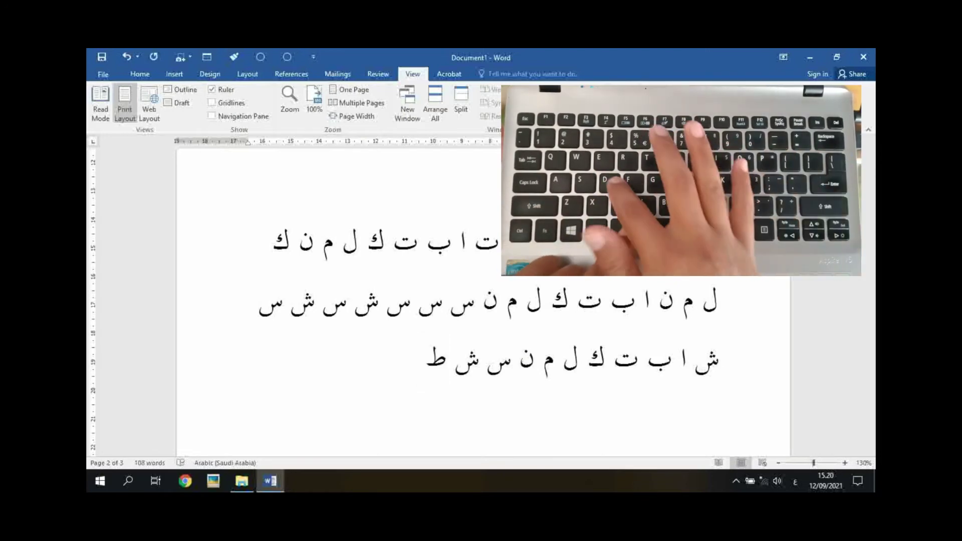
type(" ي ط")
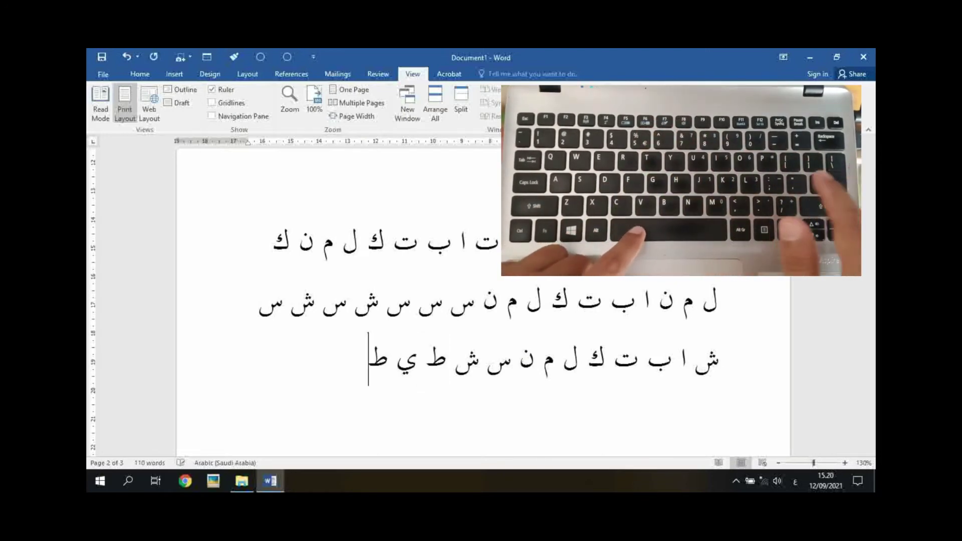
type(" ي")
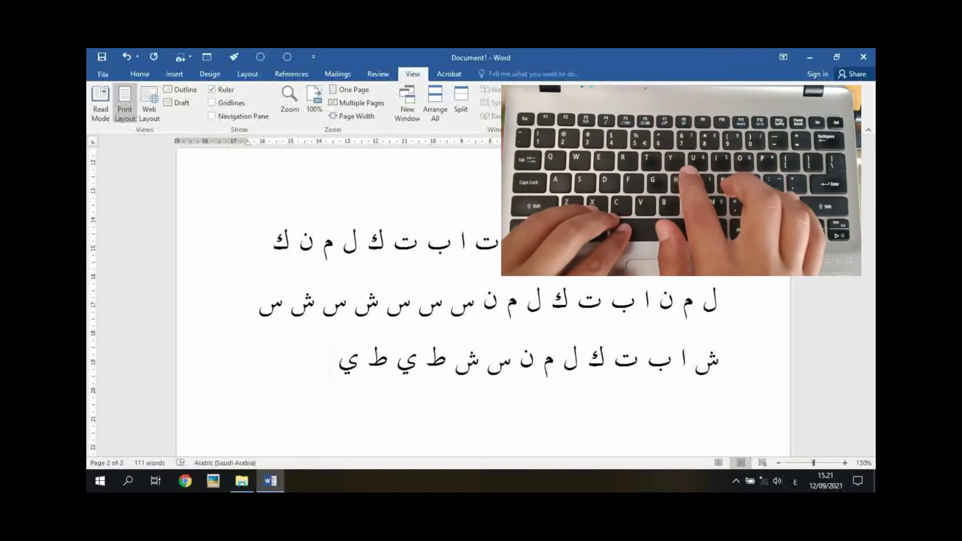
type(" ا")
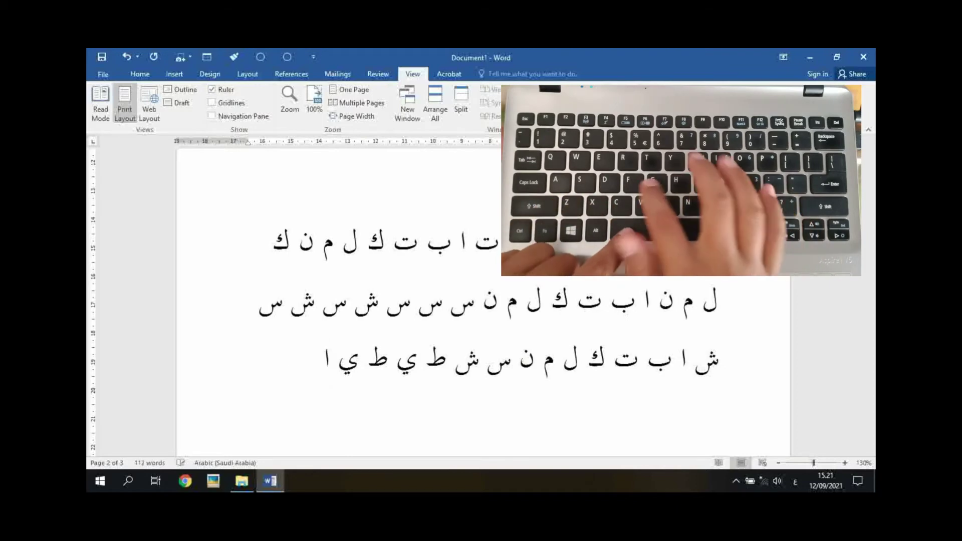
type(" ب")
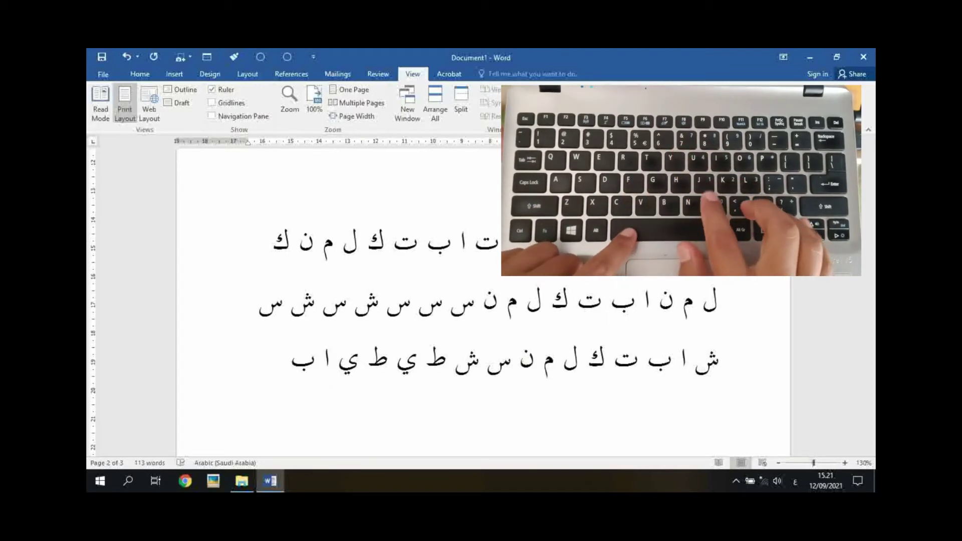
type(" ت")
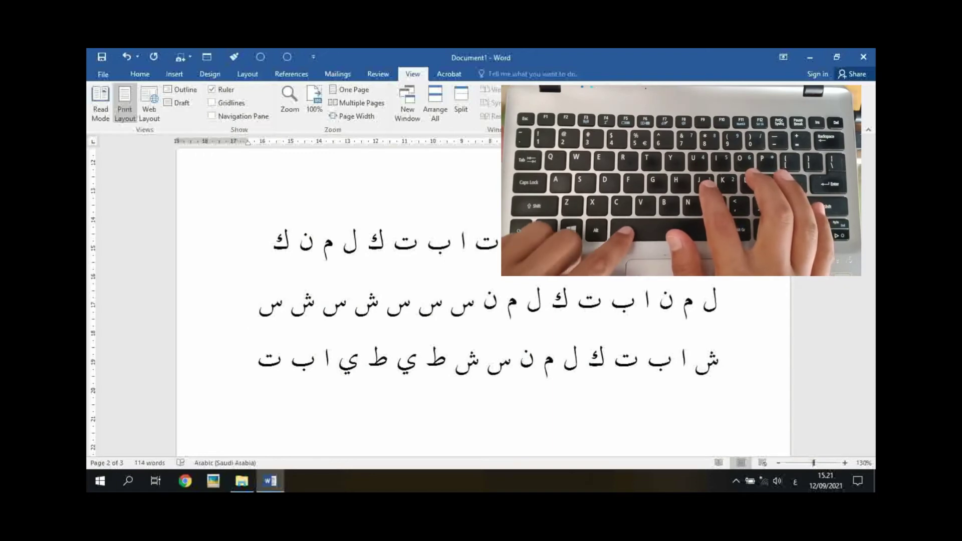
- Start a new line and type ك ل م ن س ش ط ي
key("Return")
type("ك")
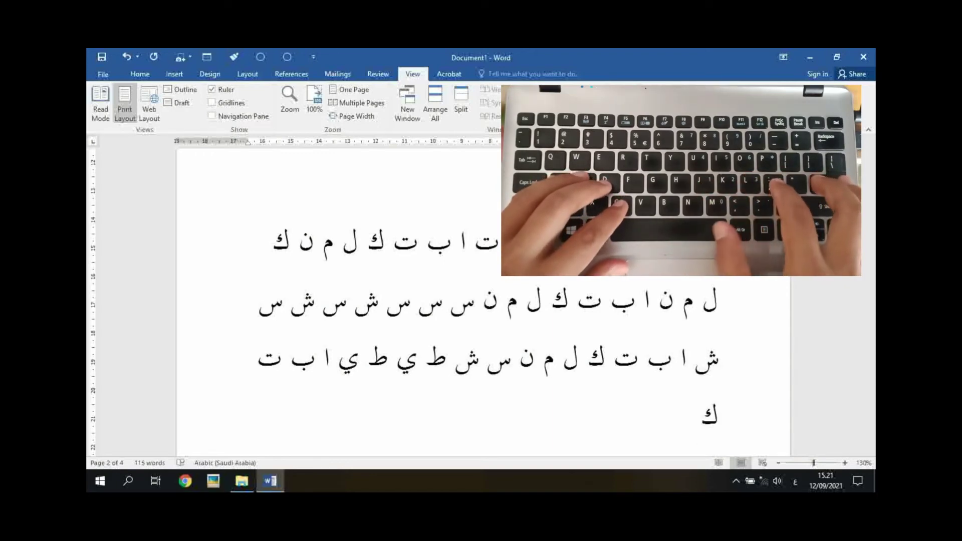
type(" ل")
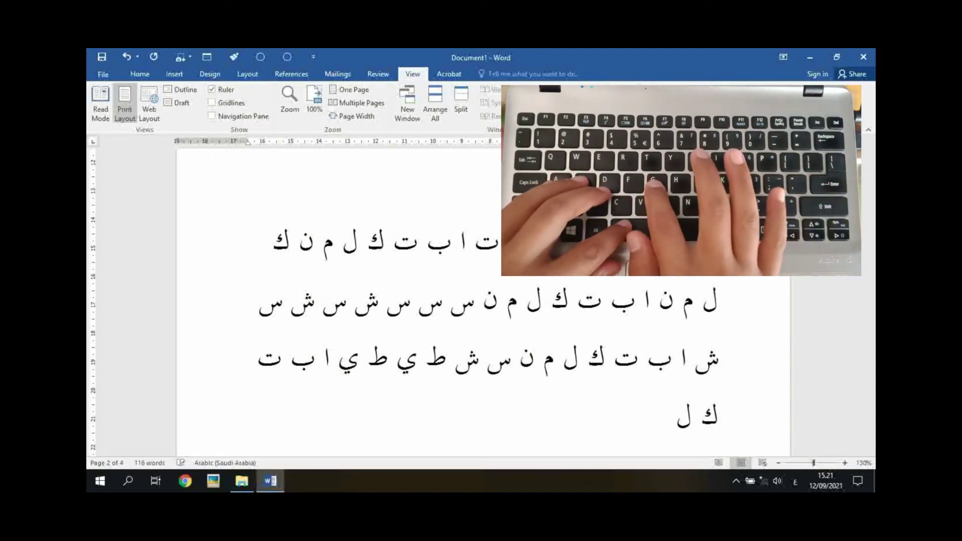
type(" م")
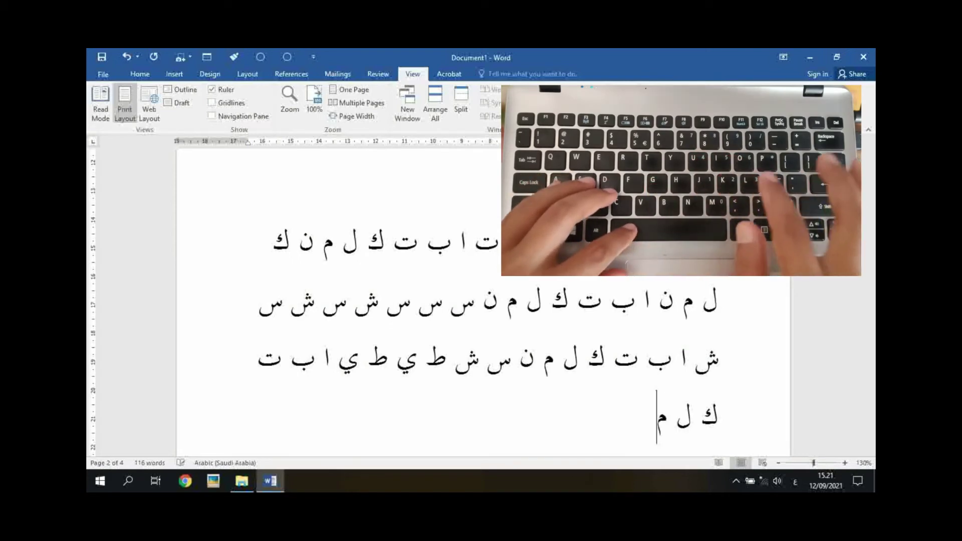
type(" ن")
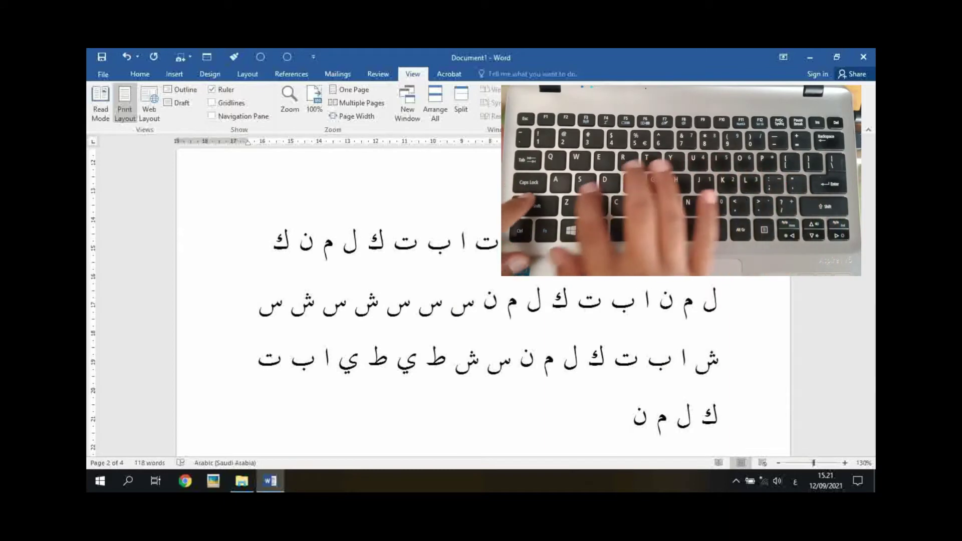
type(" س")
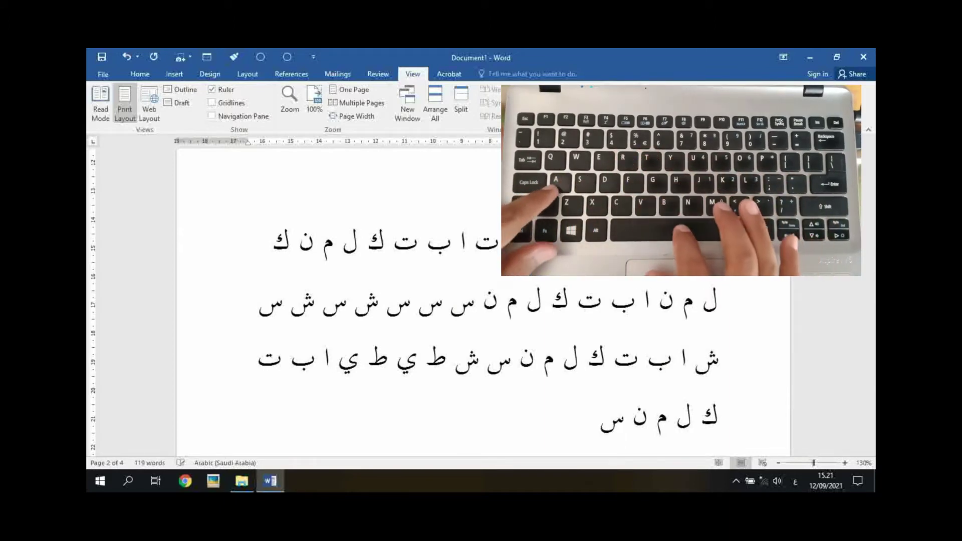
type(" ش")
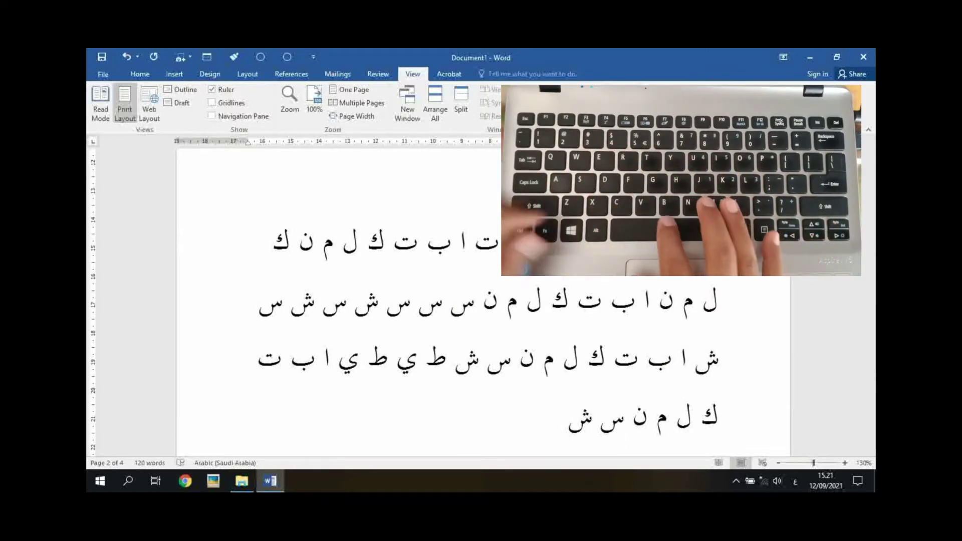
type(" ط")
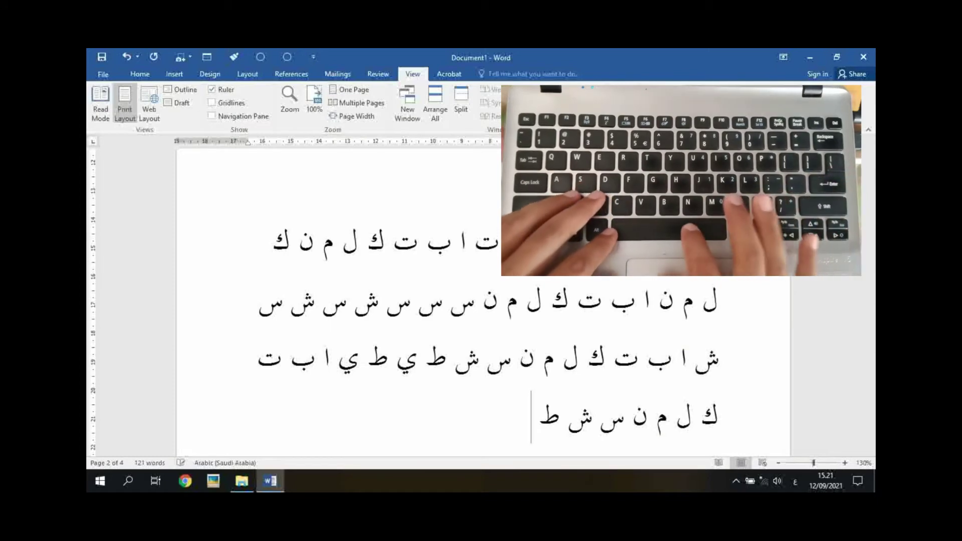
type(" ي")
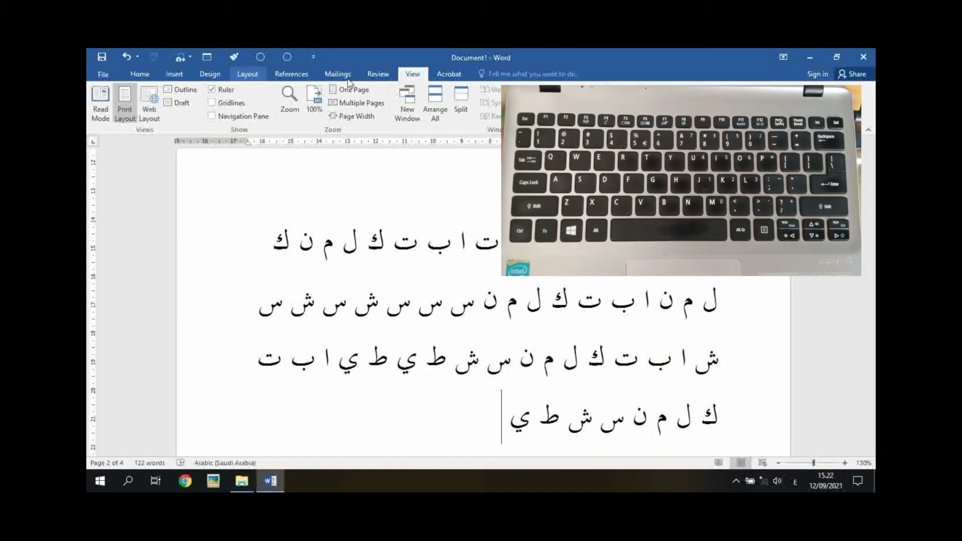
- Collapse the ribbon and scroll back to page 1 to show the boxed reading passage
right_click(668, 114)
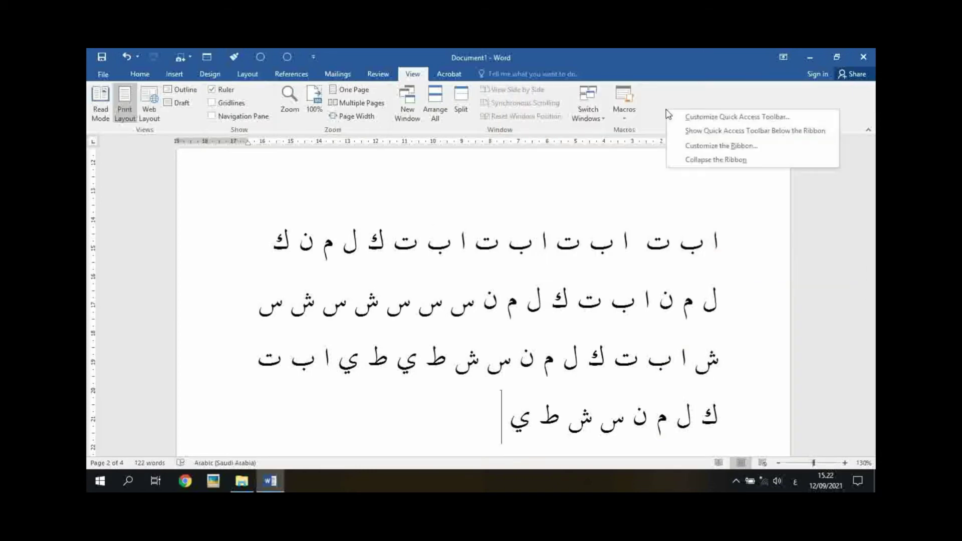
left_click(691, 160)
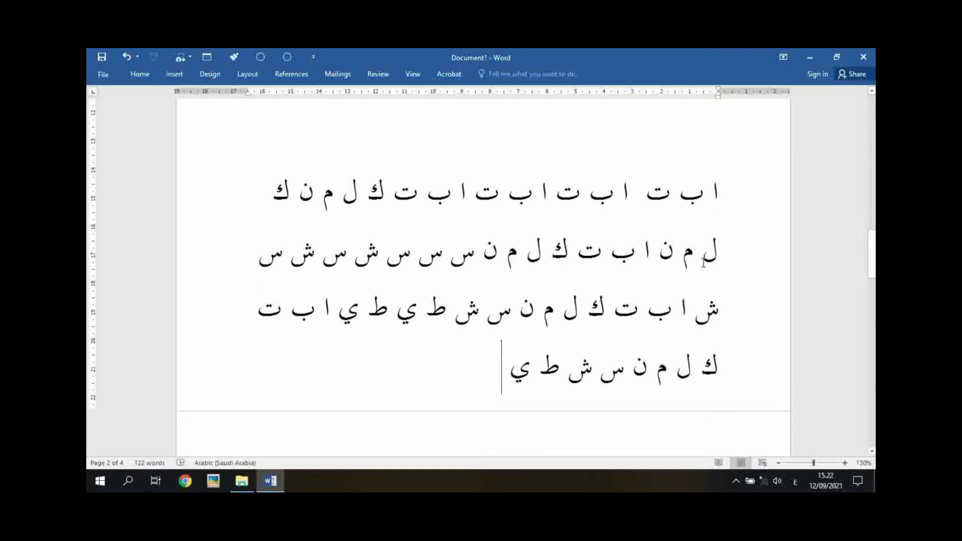
left_click_drag(871, 256, 865, 114)
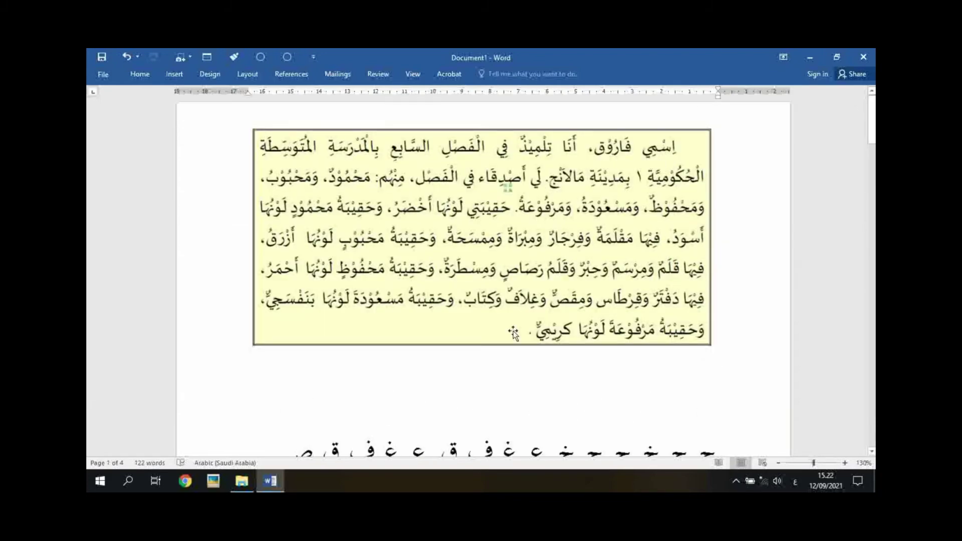
- Split the document window into two panes and activate the lower pane
left_click(410, 75)
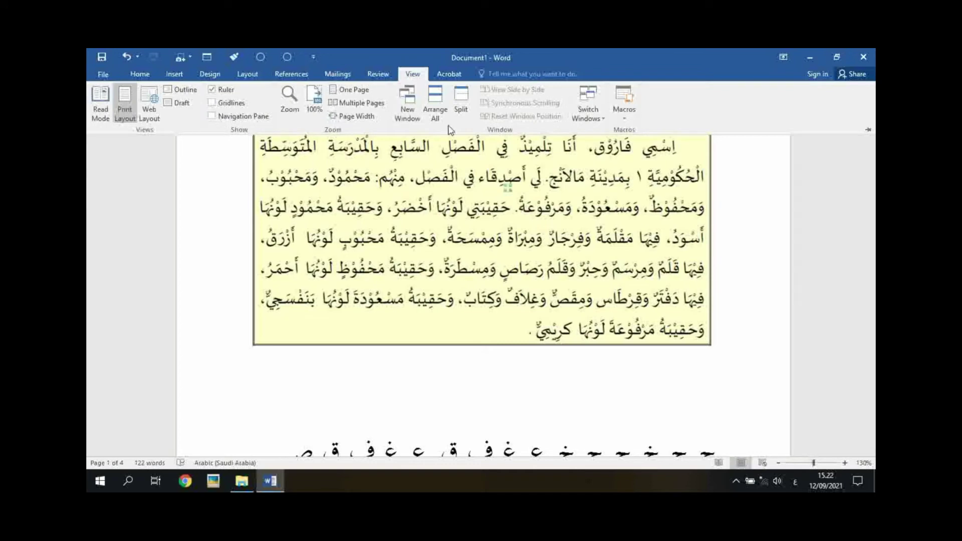
left_click(458, 99)
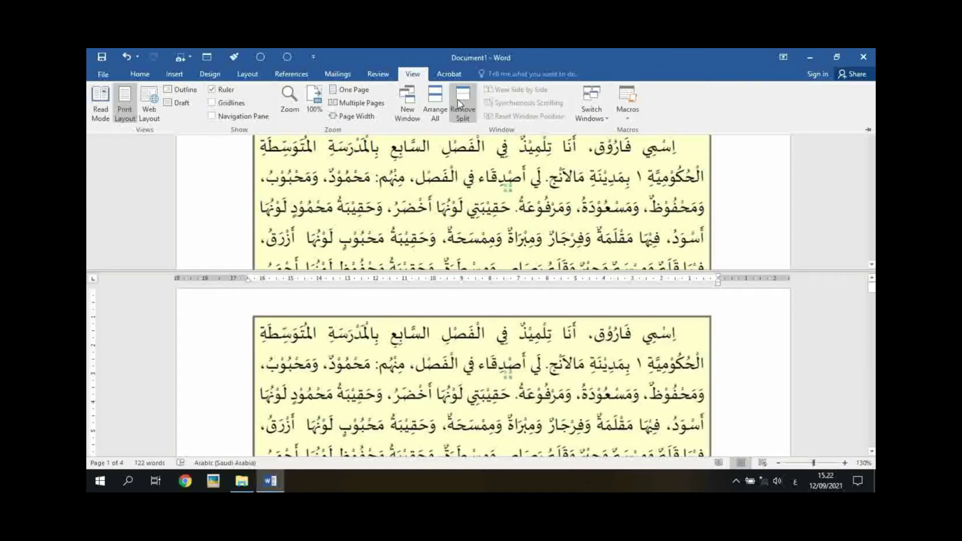
left_click(535, 380)
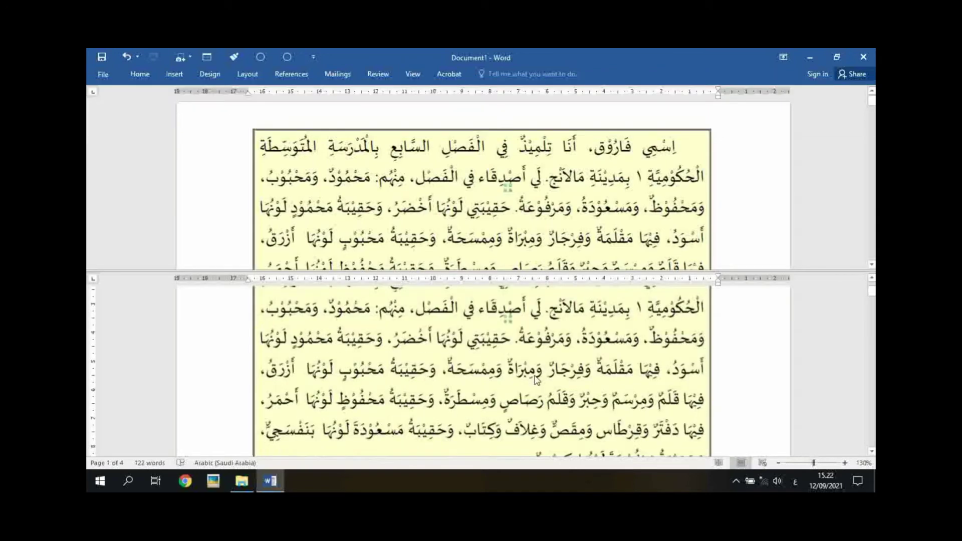
- Scroll the lower pane to the blank page 3 below the letter rows and place the cursor there
scroll(535, 379, "down", 3)
scroll(535, 379, "down", 3)
scroll(536, 380, "down", 3)
scroll(536, 380, "down", 3)
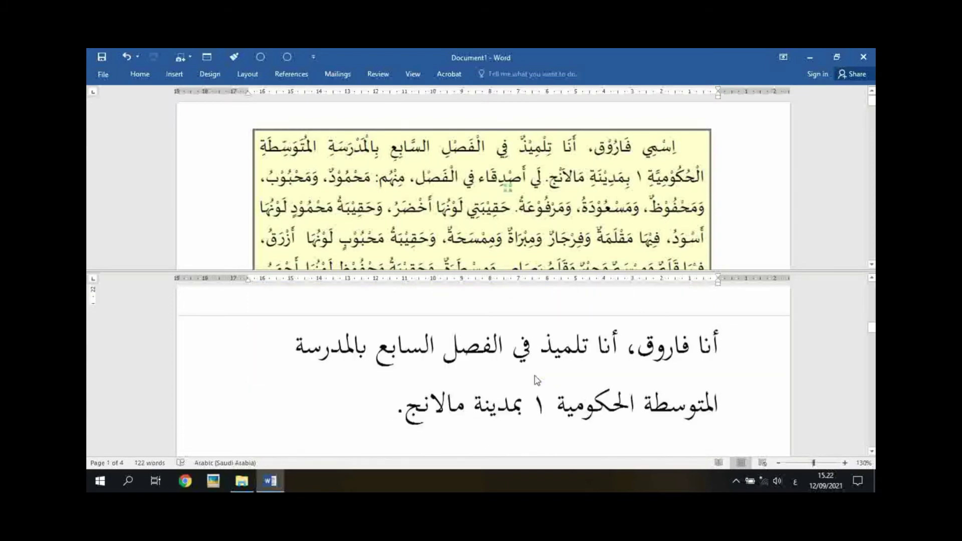
scroll(535, 379, "down", 3)
scroll(535, 379, "down", 3)
scroll(535, 378, "down", 3)
scroll(535, 378, "down", 3)
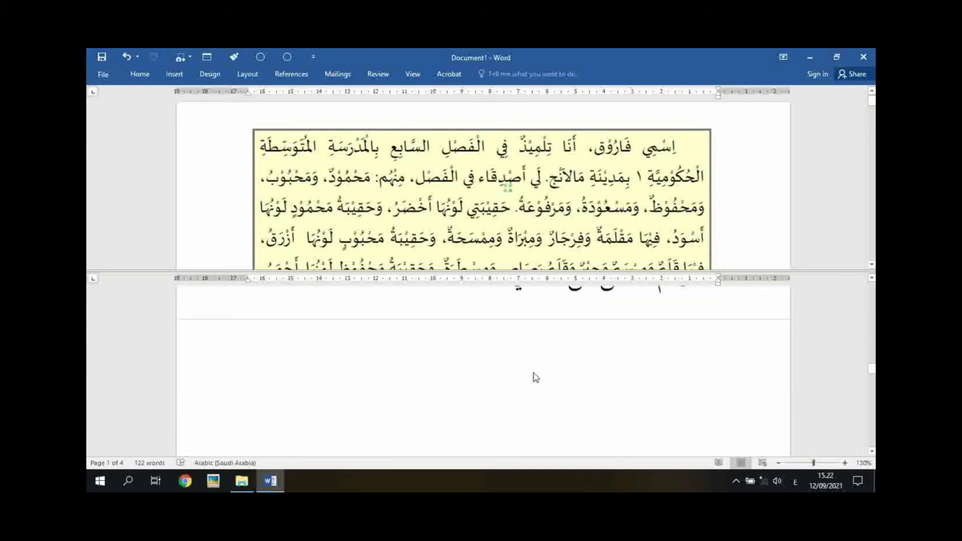
scroll(534, 377, "down", 2)
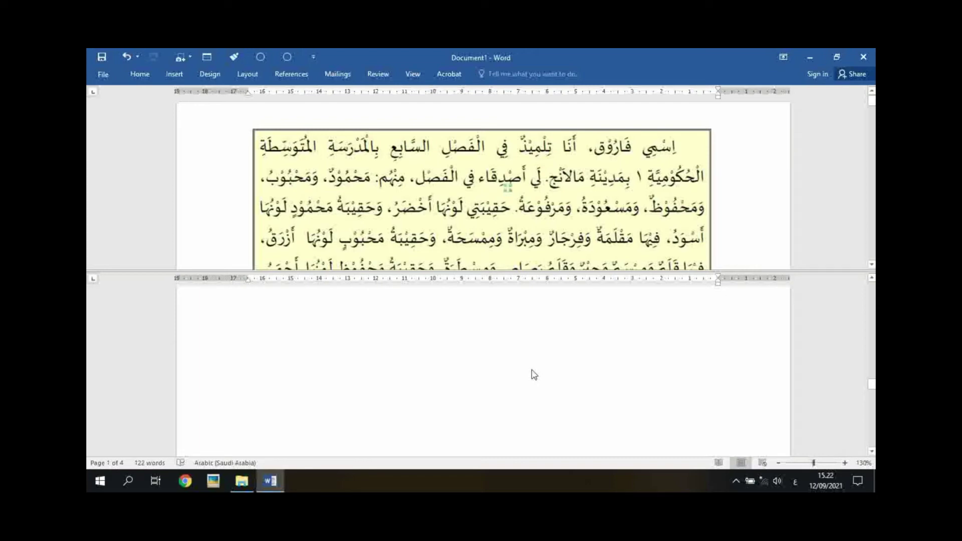
scroll(533, 373, "up", 2)
scroll(531, 371, "down", 2)
scroll(531, 372, "up", 1)
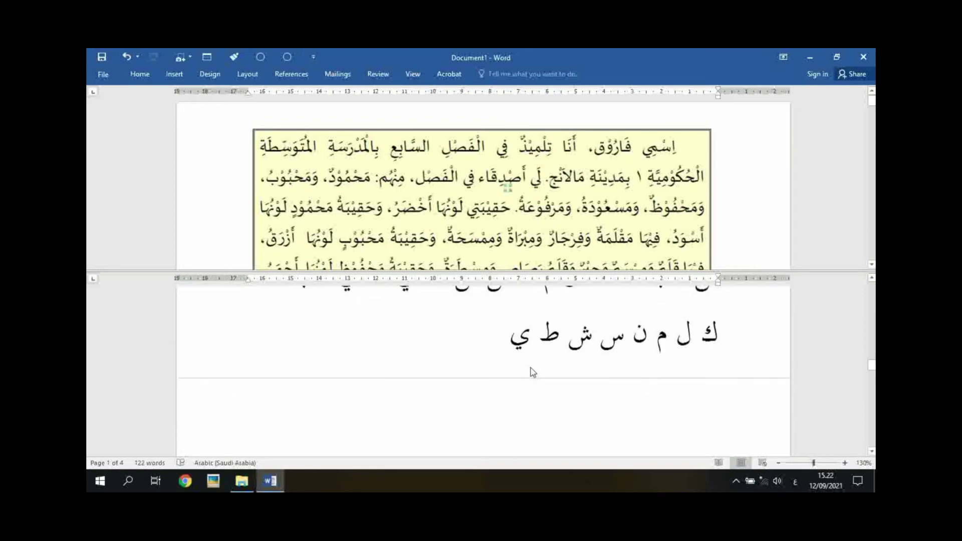
scroll(531, 371, "up", 1)
scroll(706, 422, "down", 2)
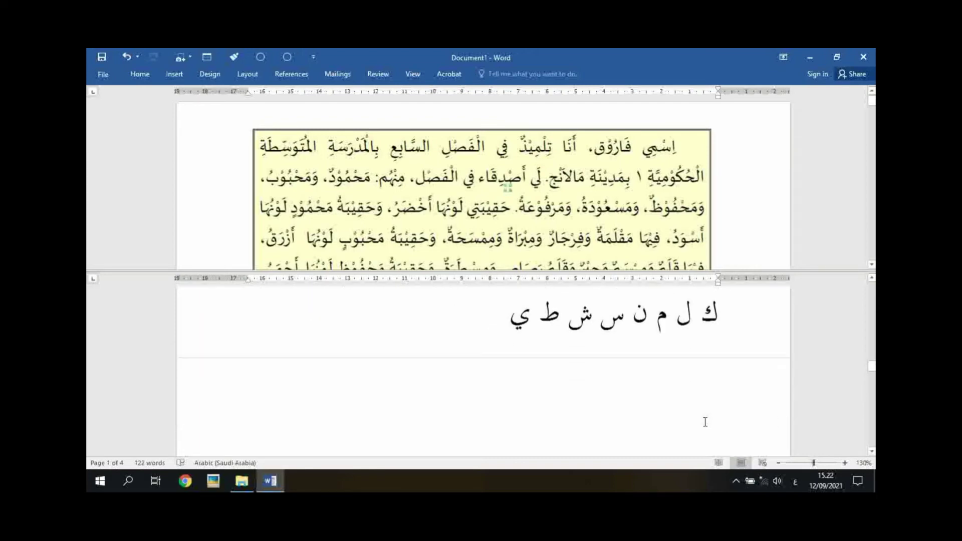
left_click(687, 383)
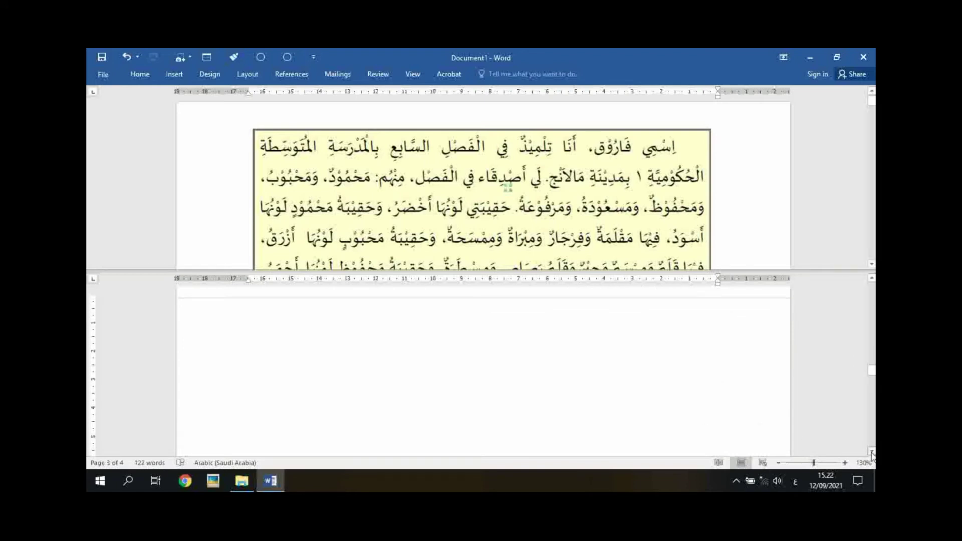
scroll(731, 393, "up", 1)
scroll(704, 407, "down", 1)
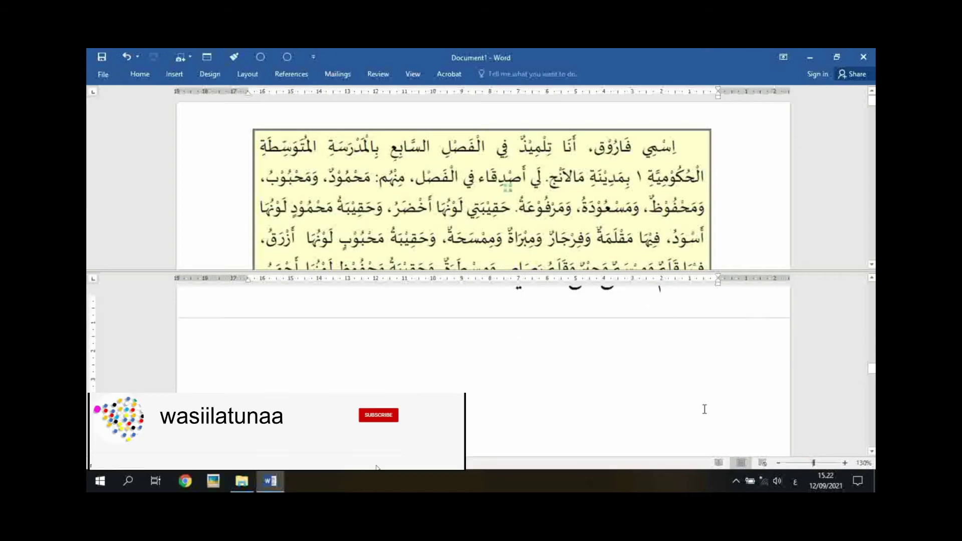
scroll(704, 407, "down", 1)
- Scroll the upper pane down one line to reveal more of the reference paragraph
left_click(871, 264)
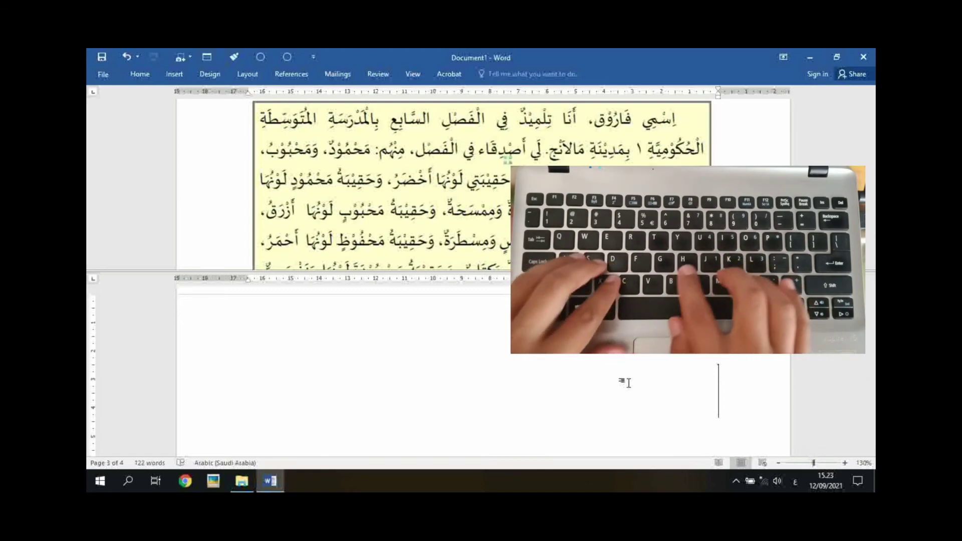
- In the lower pane, type 'لي أصدقاء في الفصل، منهم:' followed by the listed friends' names
type("ل")
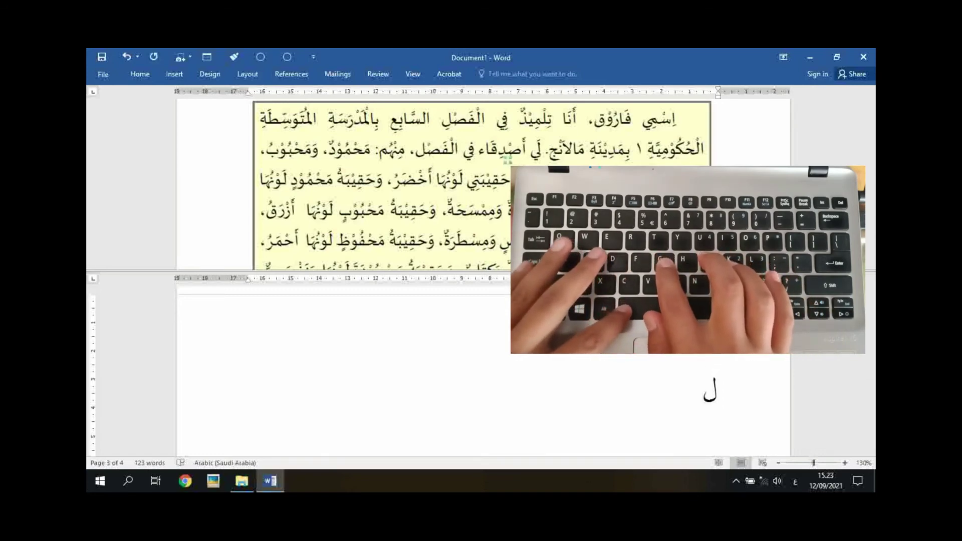
type("ي")
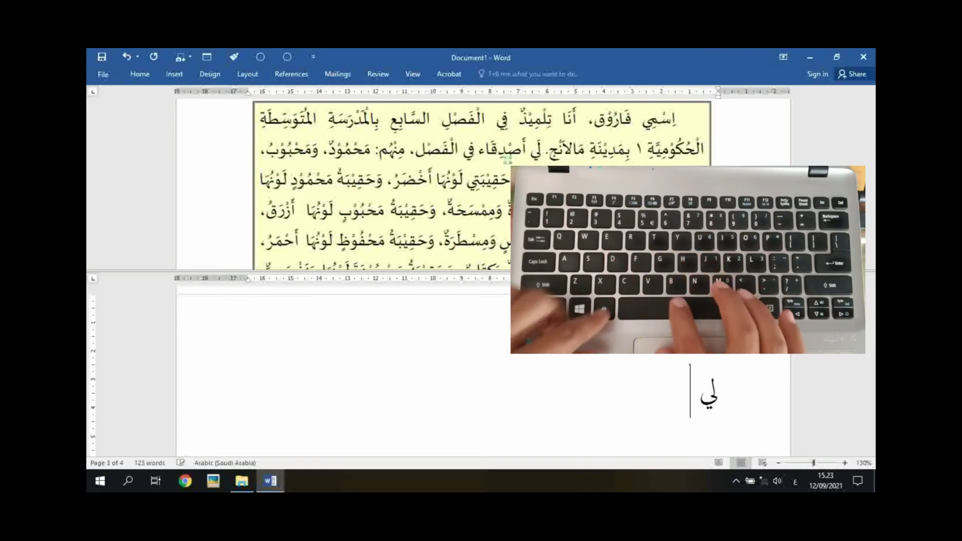
type(" أ")
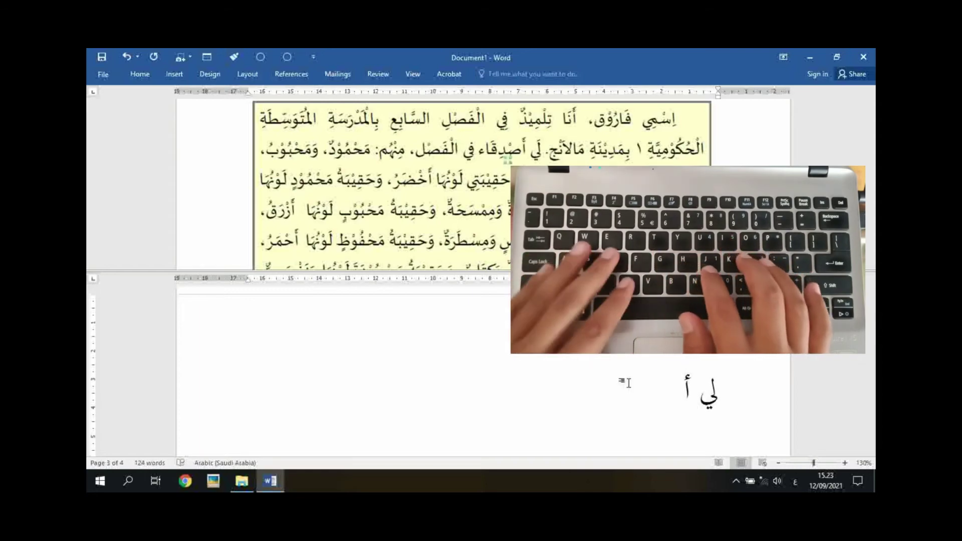
type("ص")
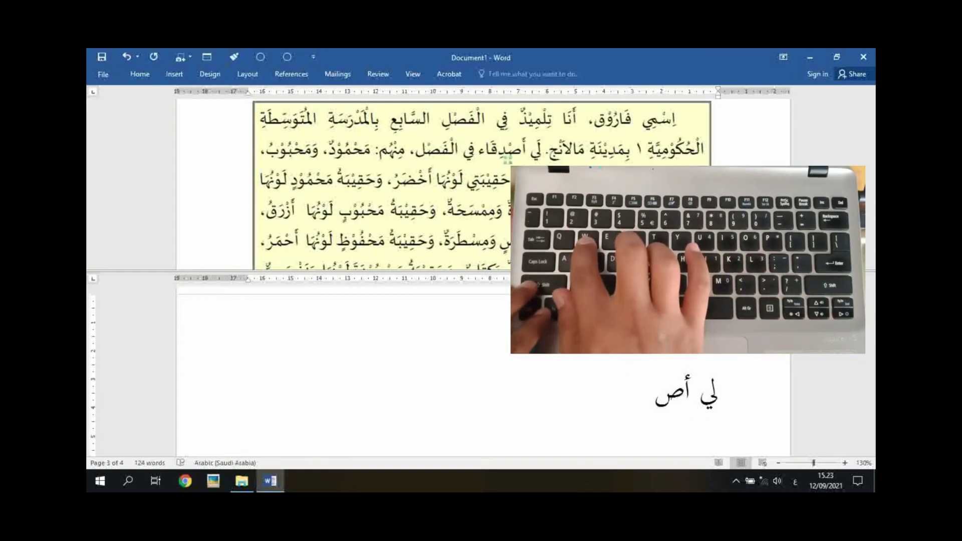
type("د")
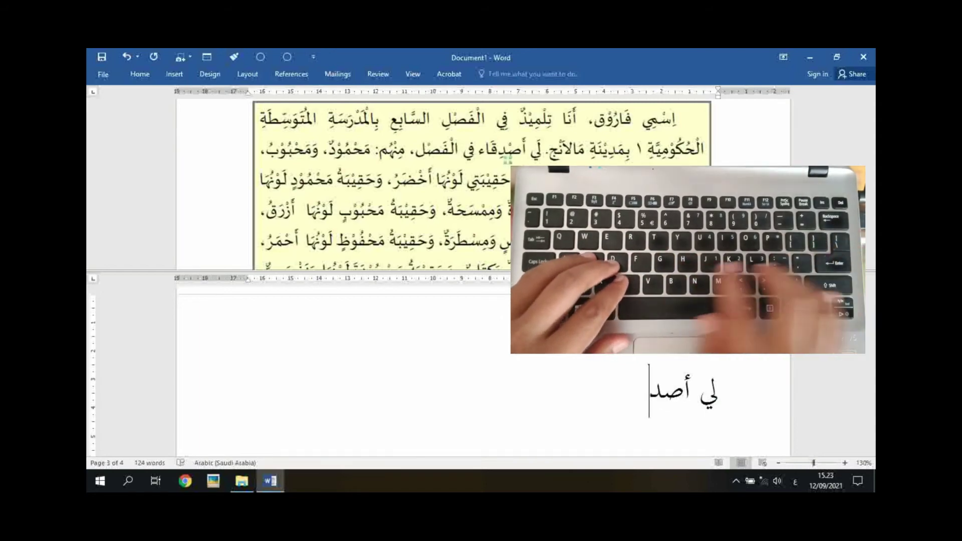
type("ق")
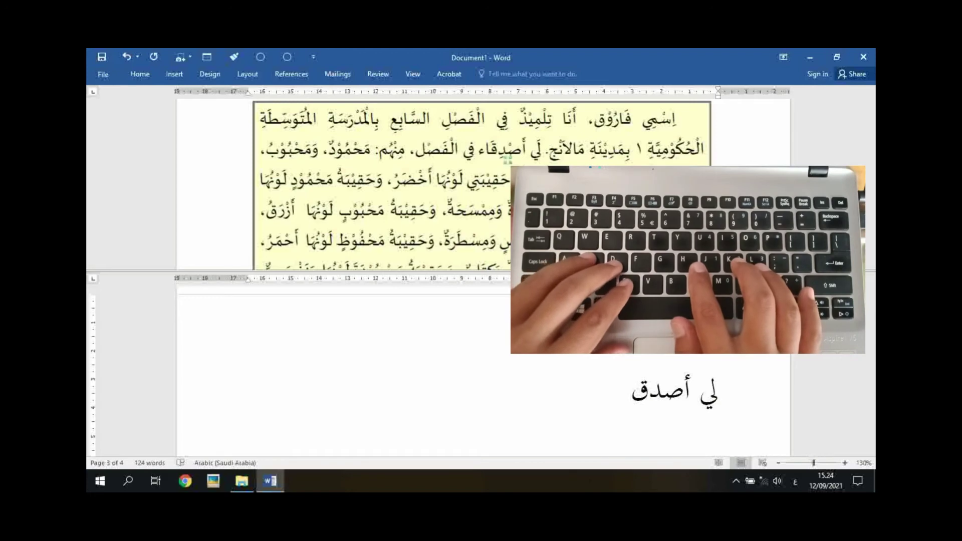
type("اء")
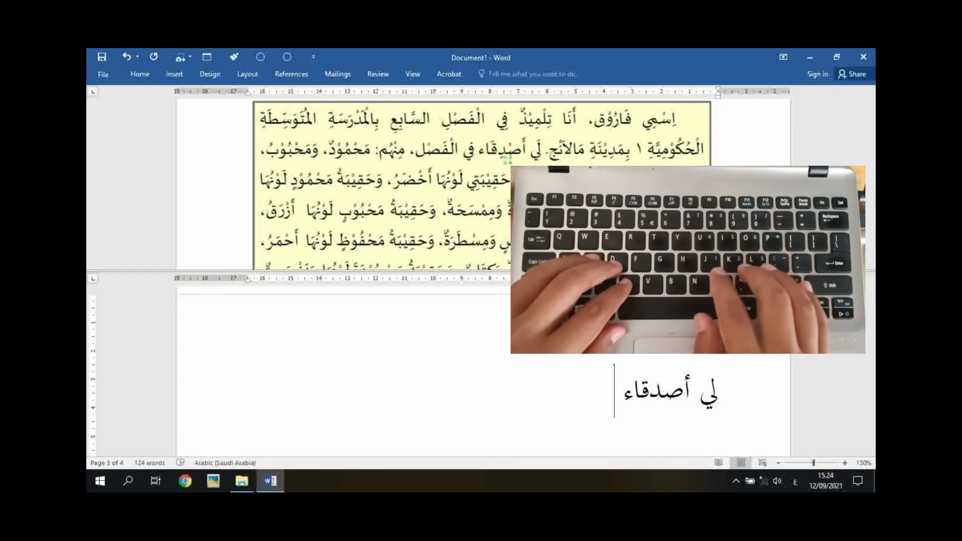
type(" في")
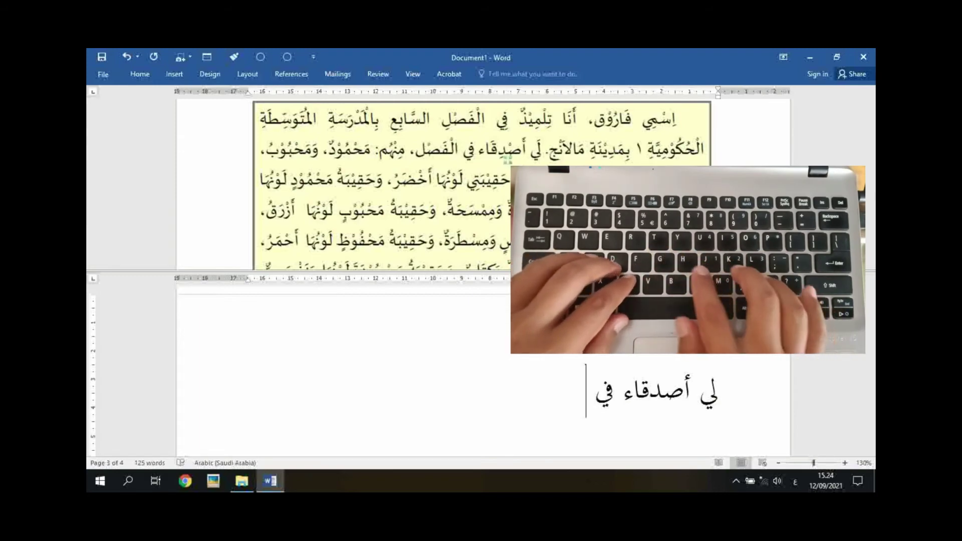
type(" ال")
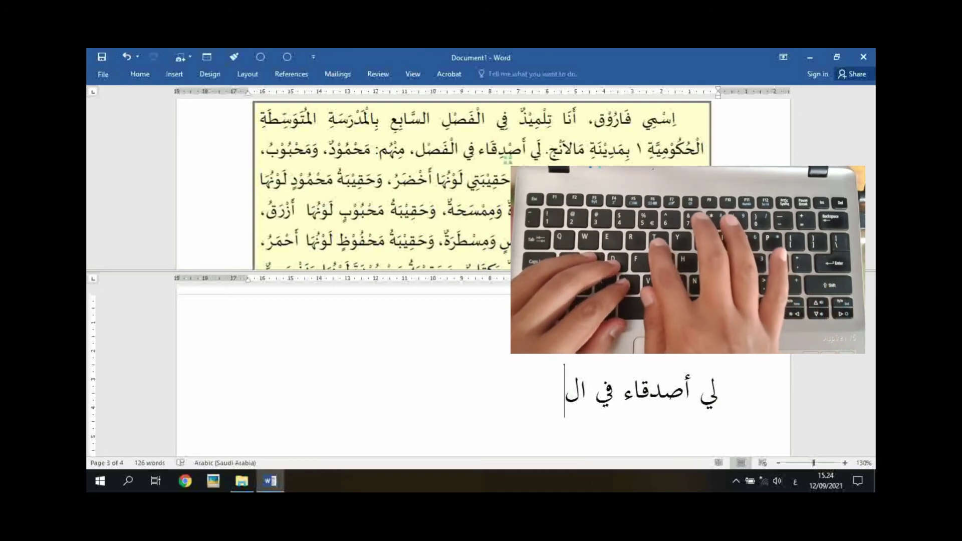
type("فص")
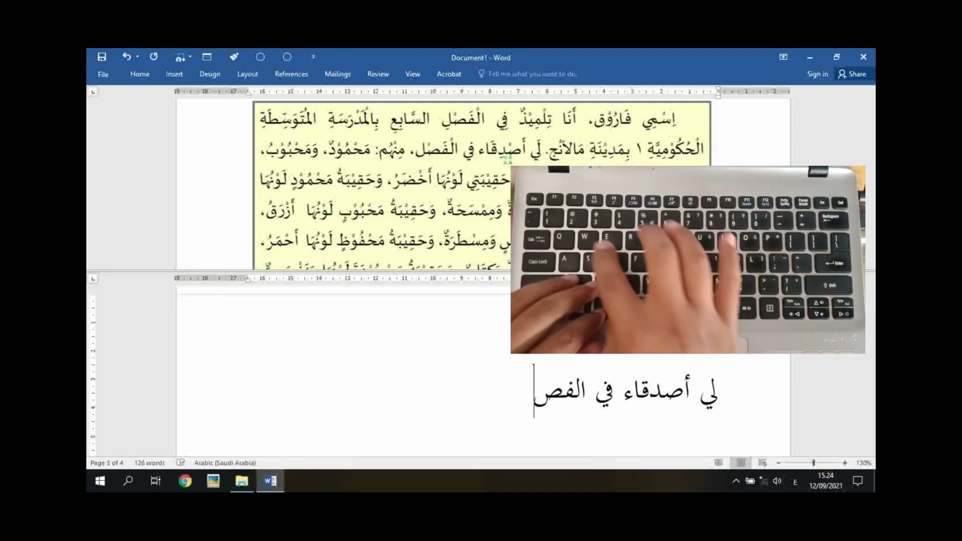
type("ل")
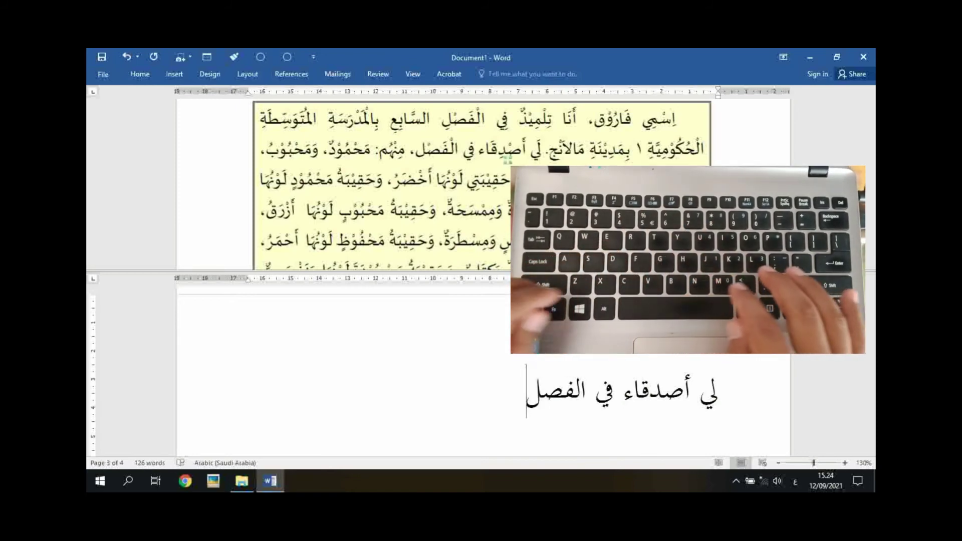
type("،")
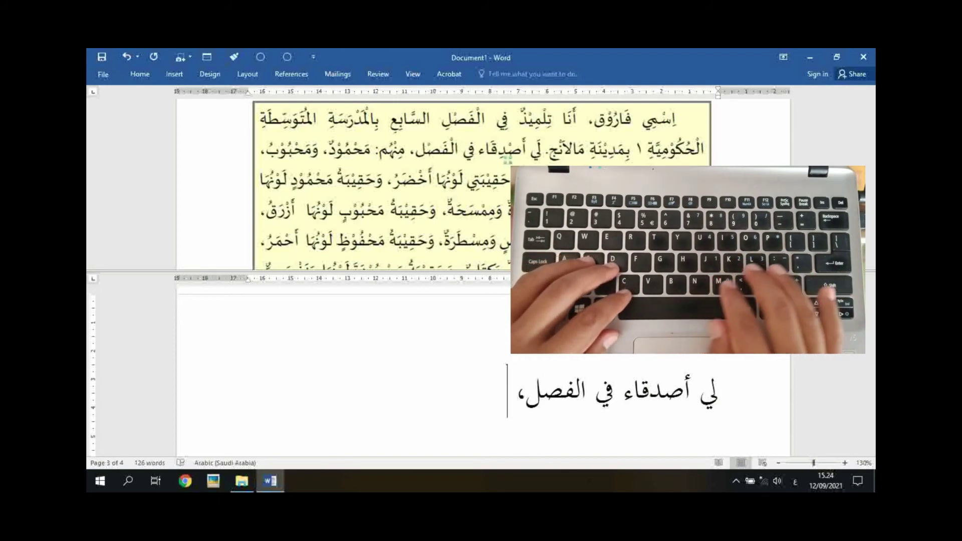
type(" م")
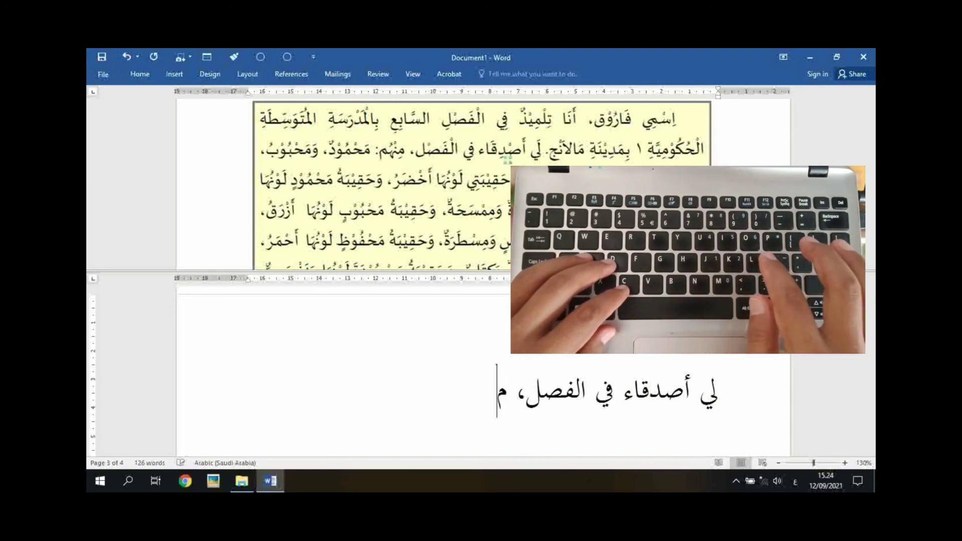
type("ن")
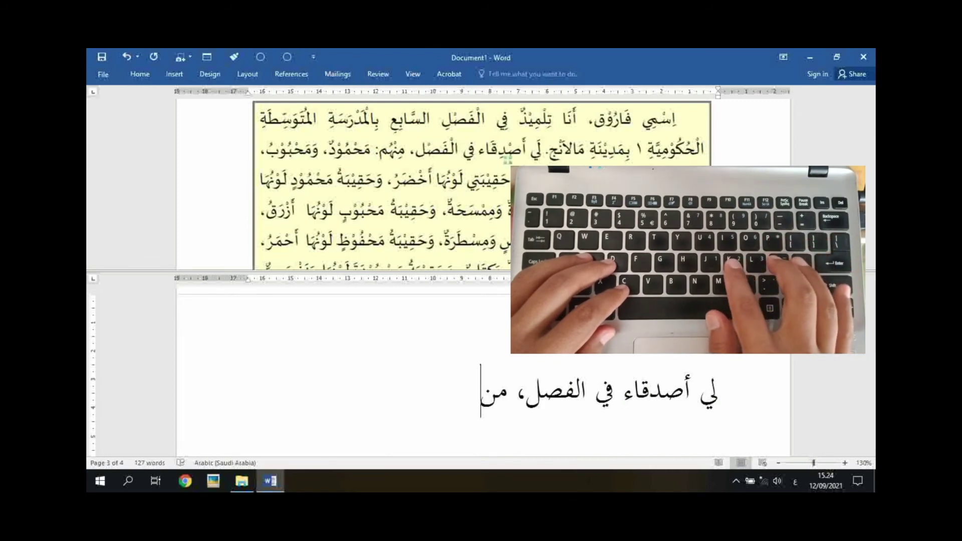
type("ه")
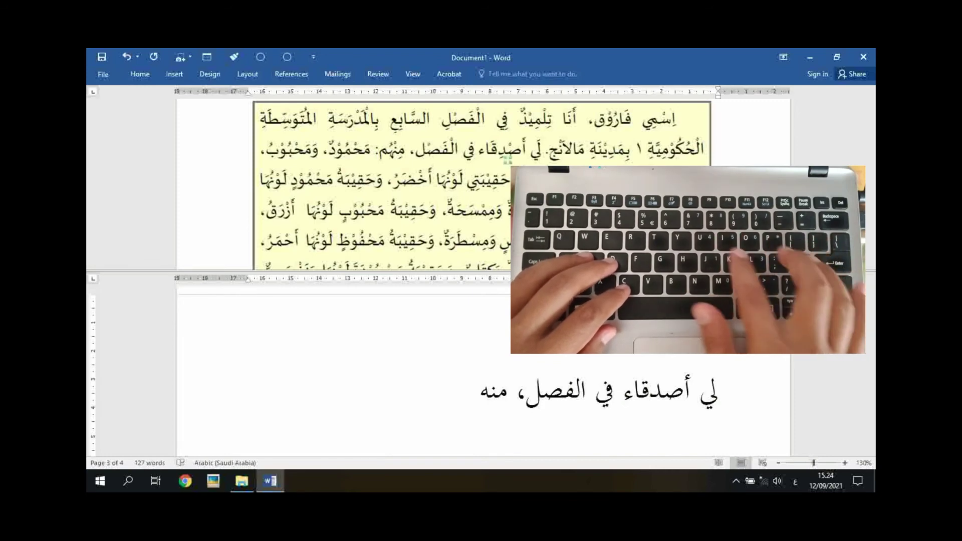
type("م")
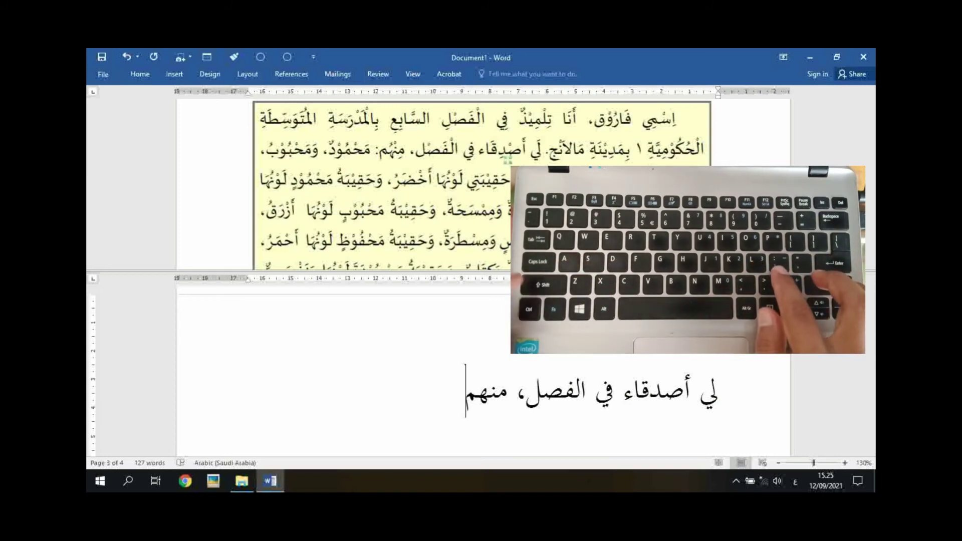
type(":")
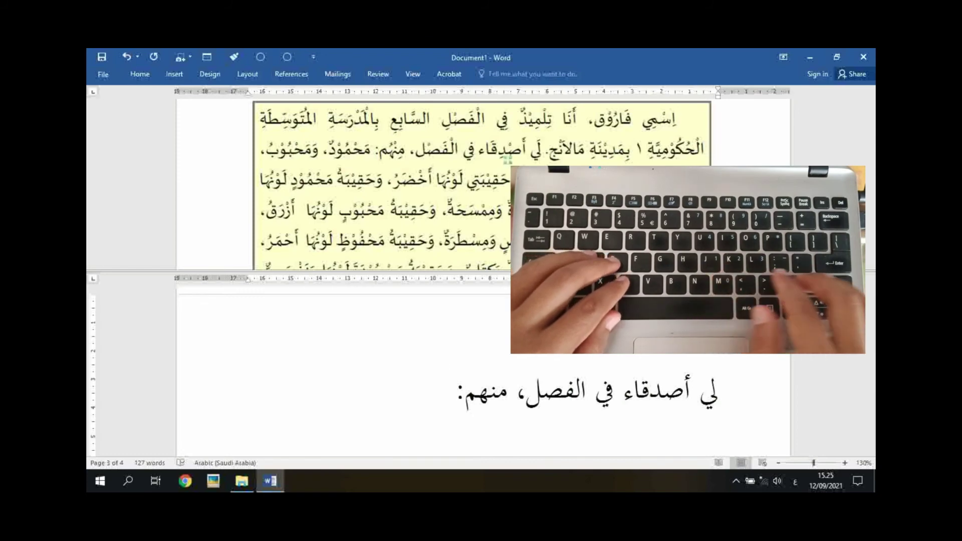
type(" م")
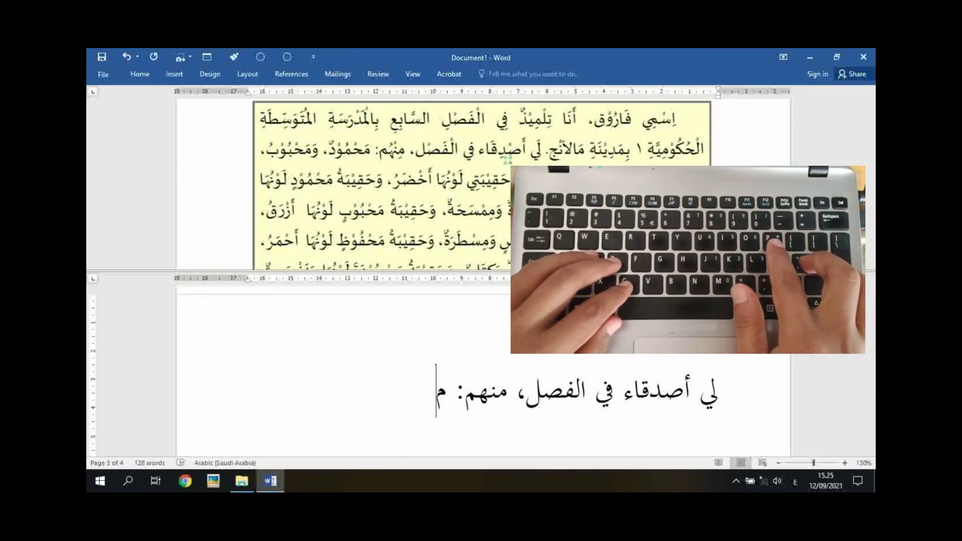
type("حم")
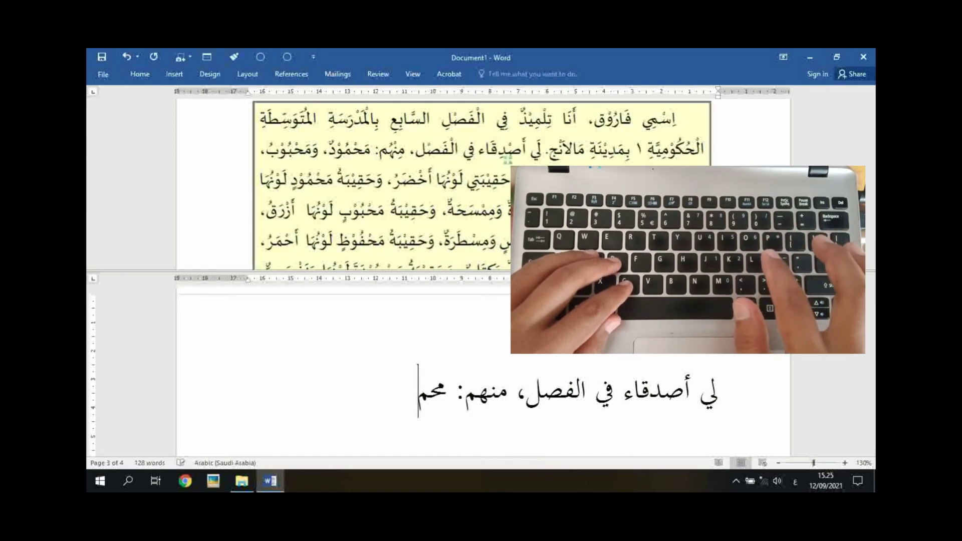
type("و")
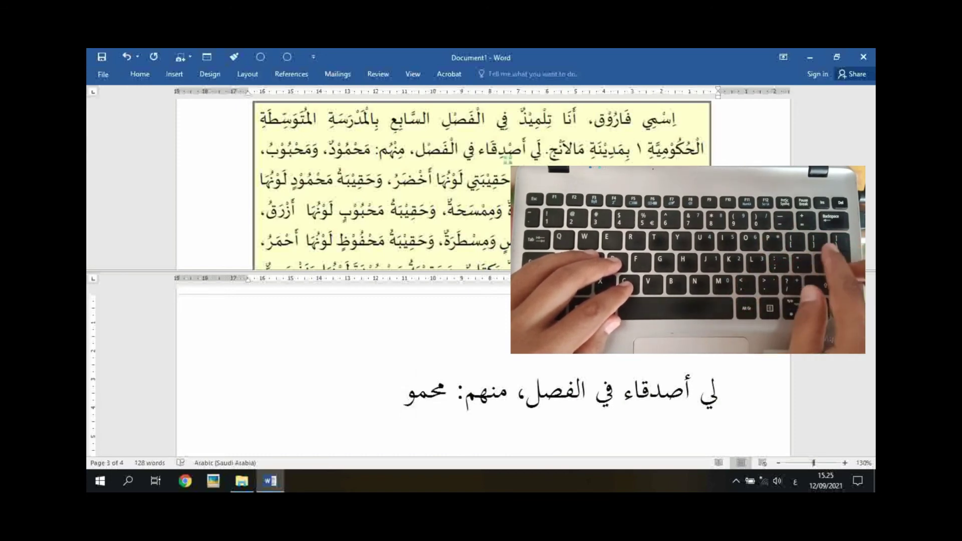
type("د")
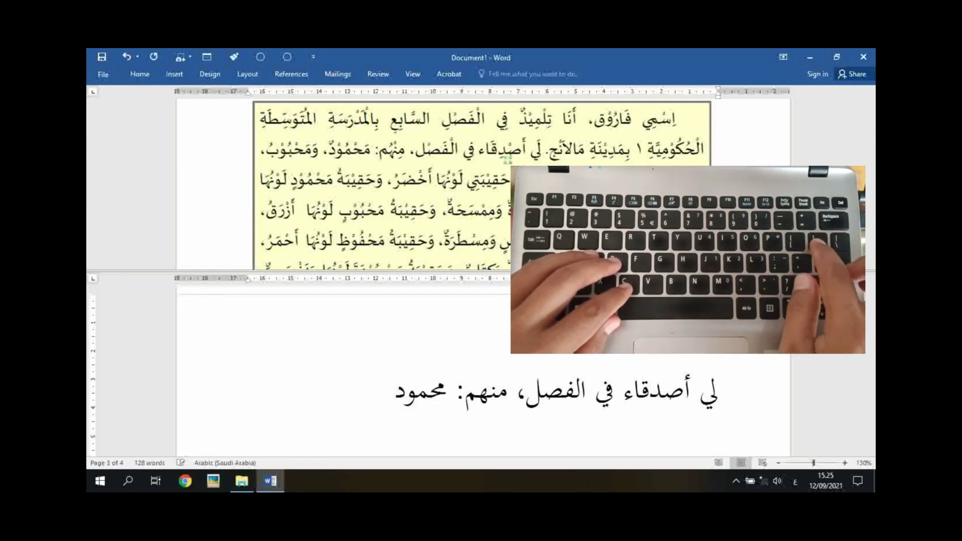
type("، ")
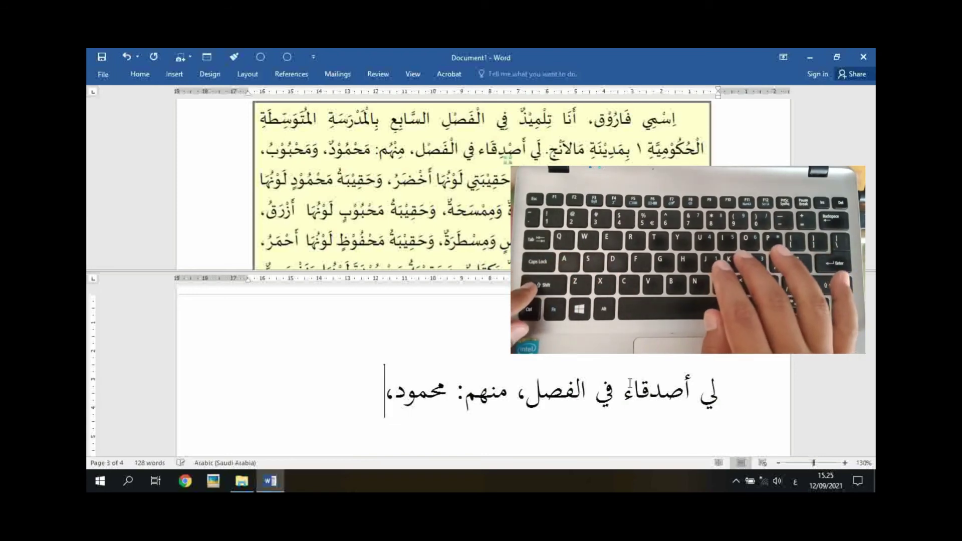
type("و")
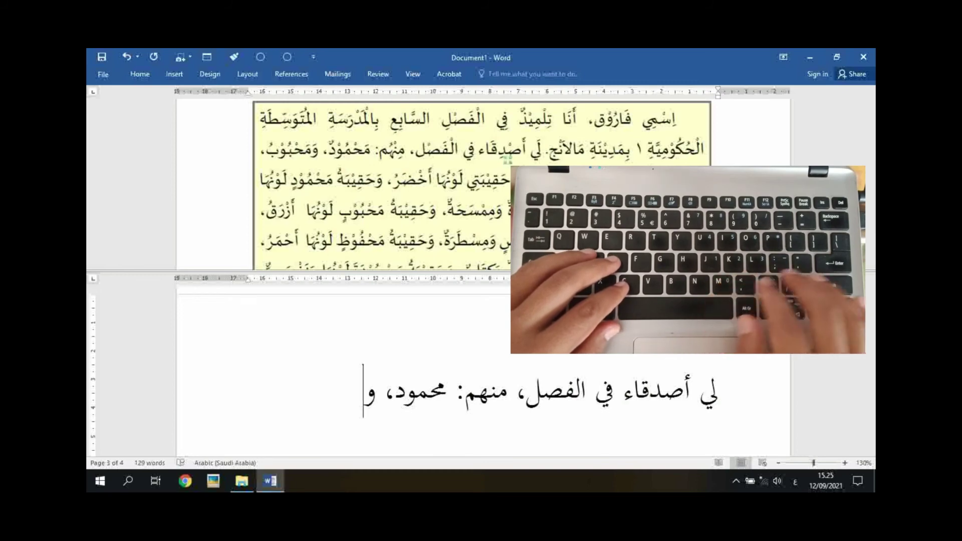
type("مح")
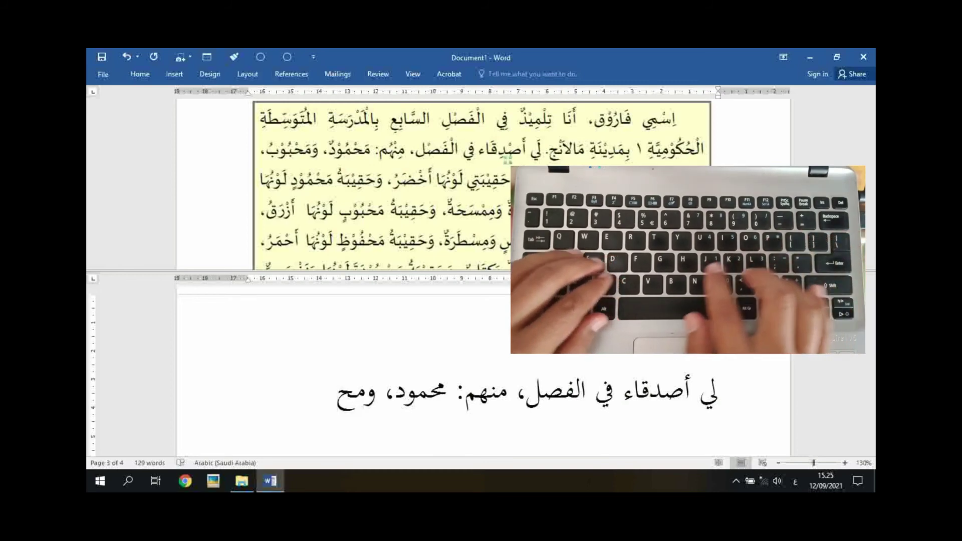
type("ب")
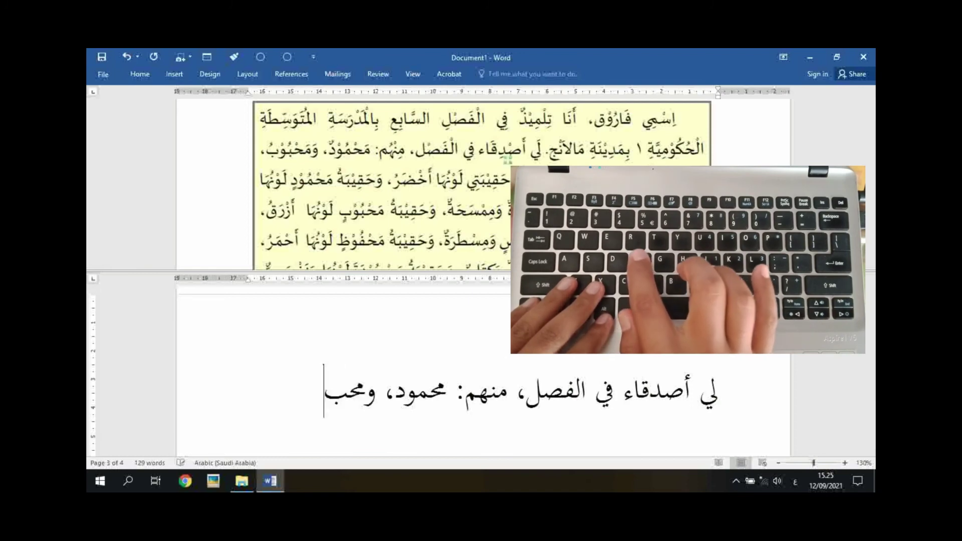
type("و")
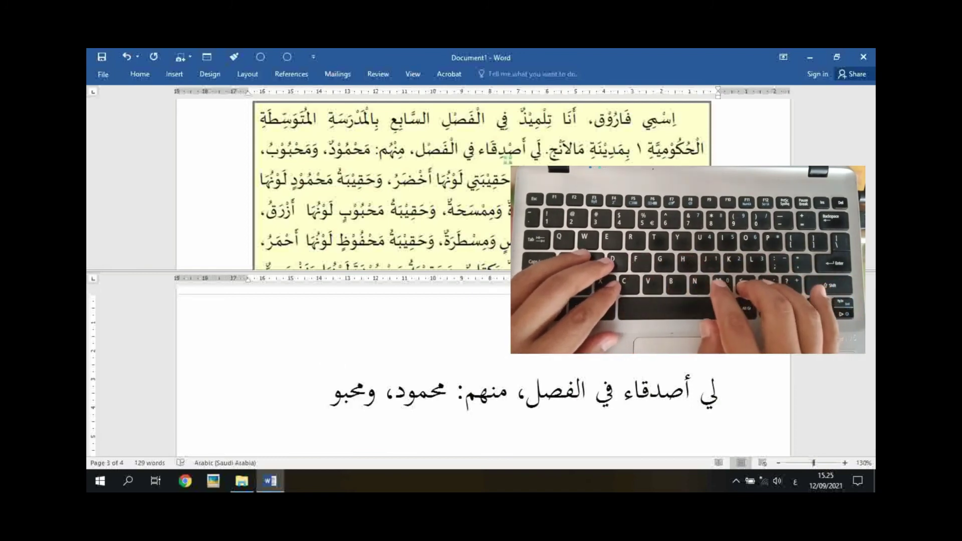
type("ب")
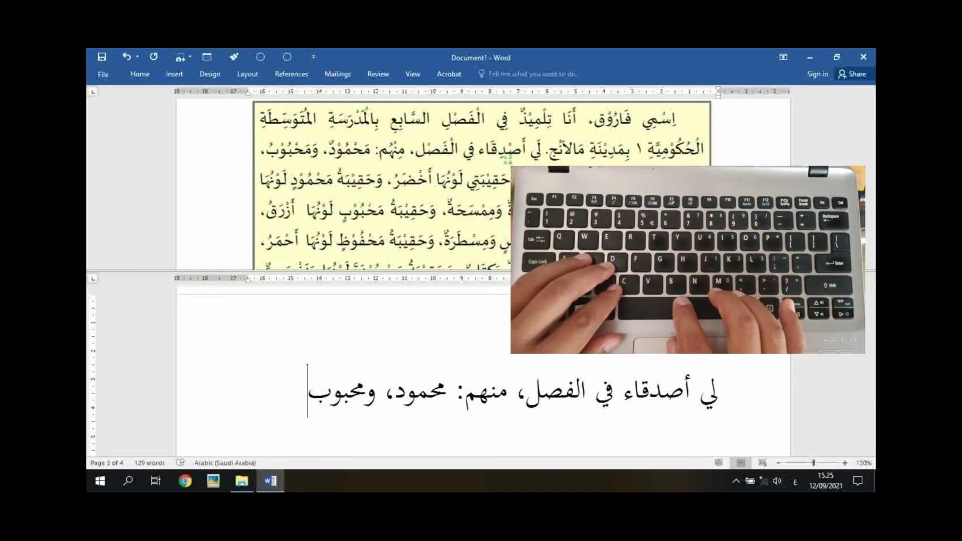
type("،")
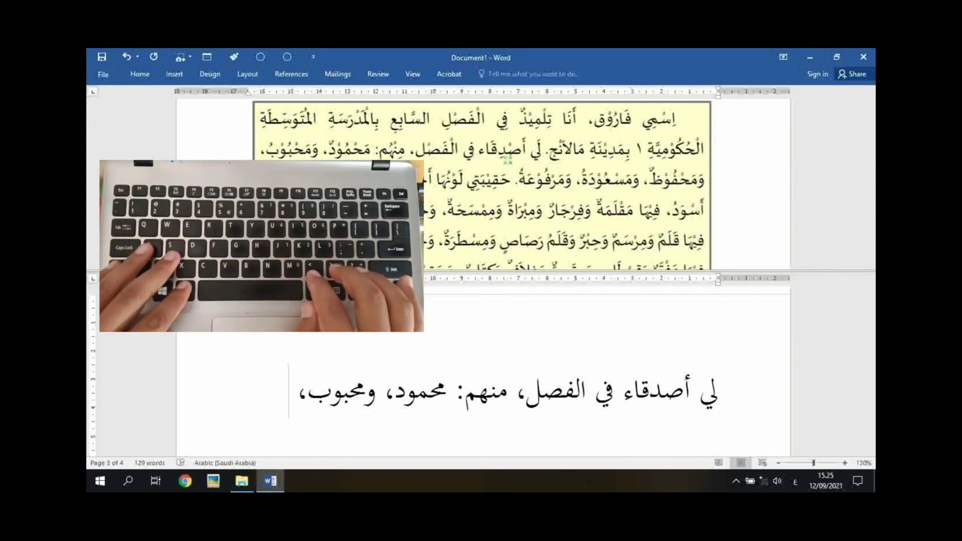
type(" وم")
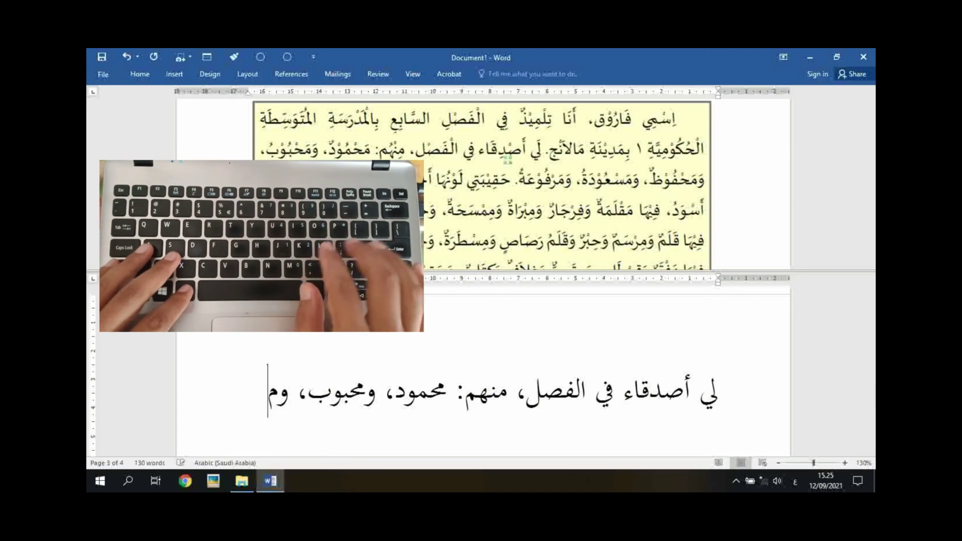
type("ح")
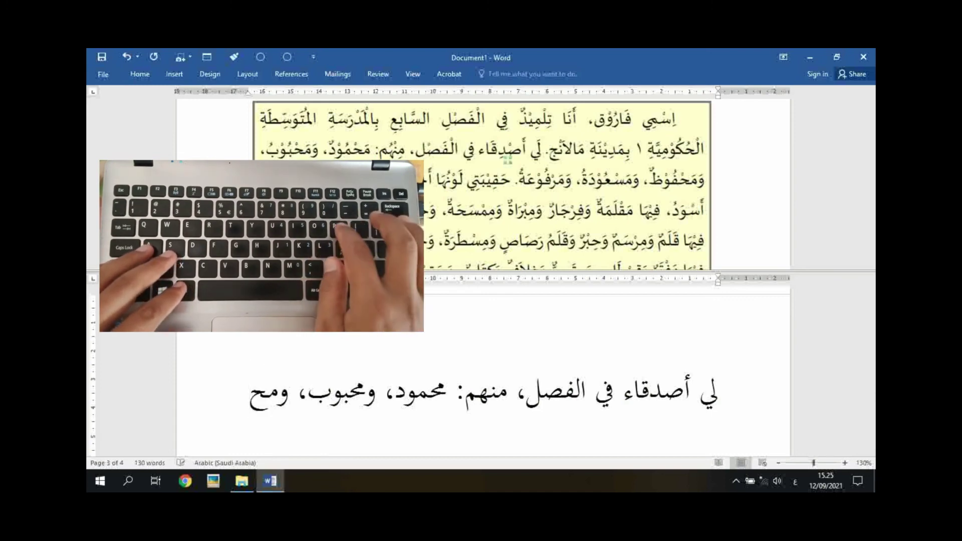
type("ف")
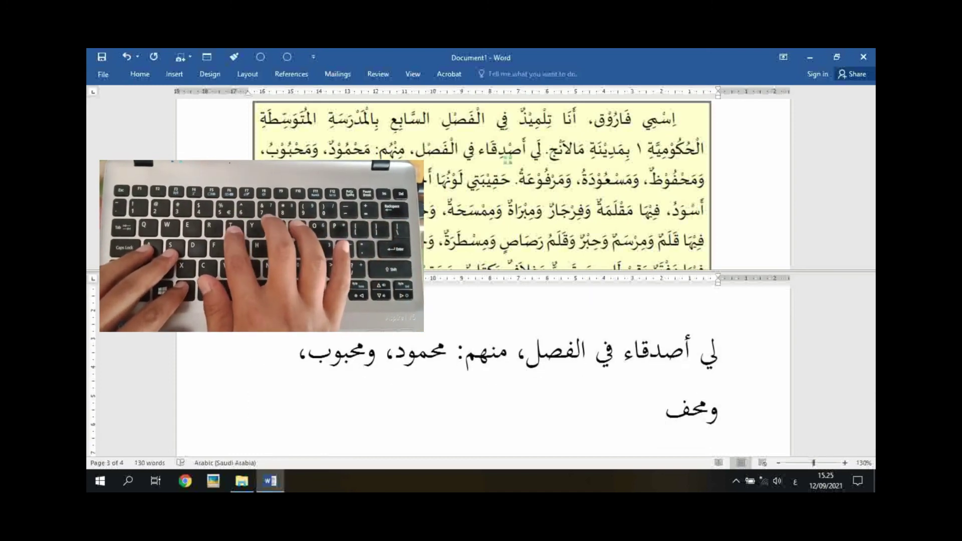
type("و")
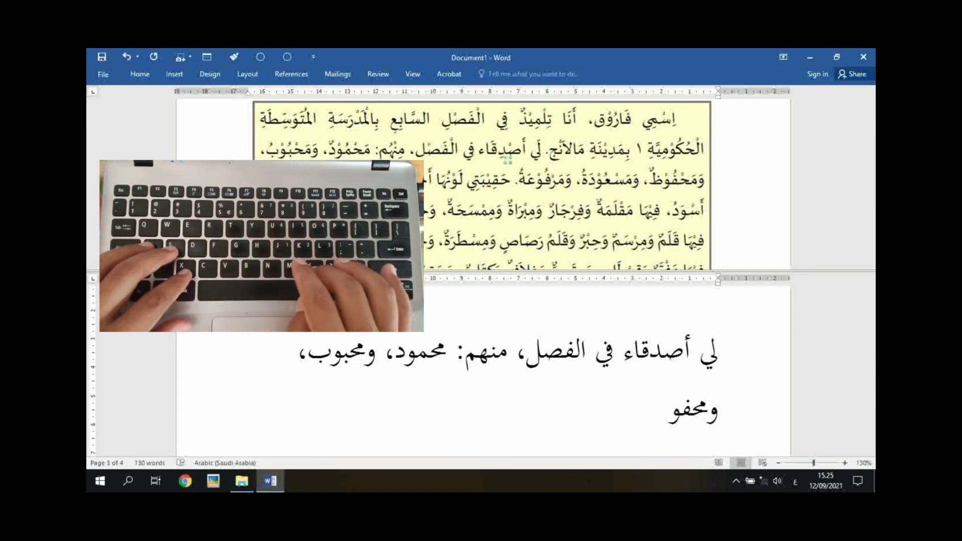
type("ظ")
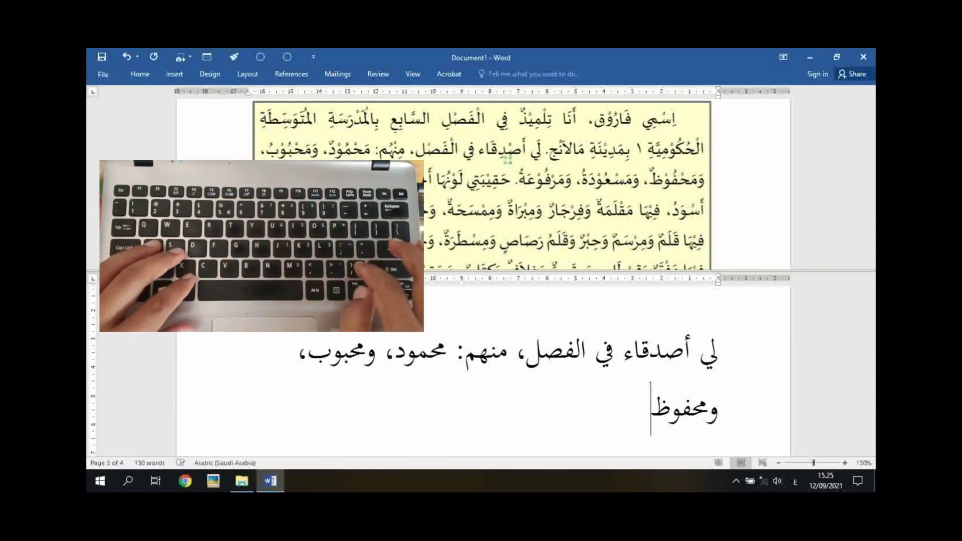
type("، ")
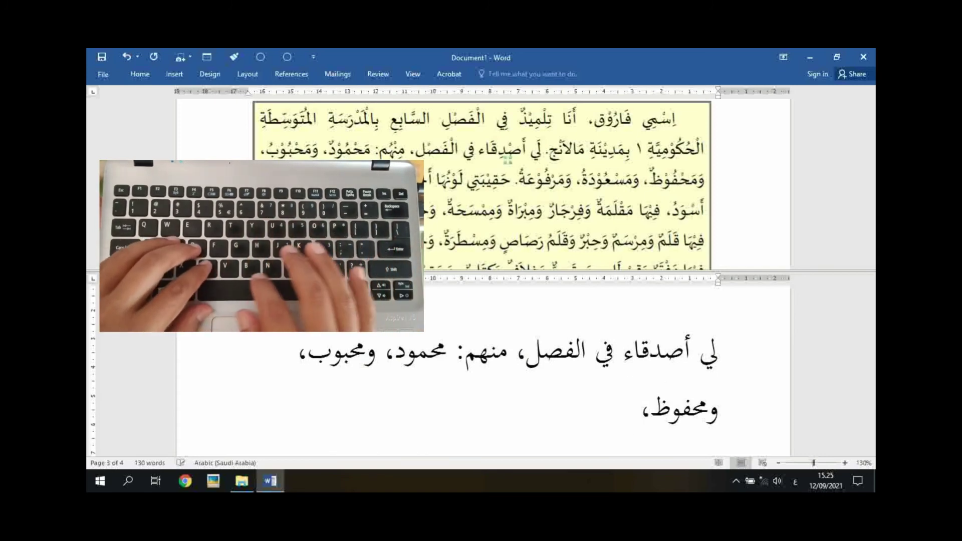
type("و")
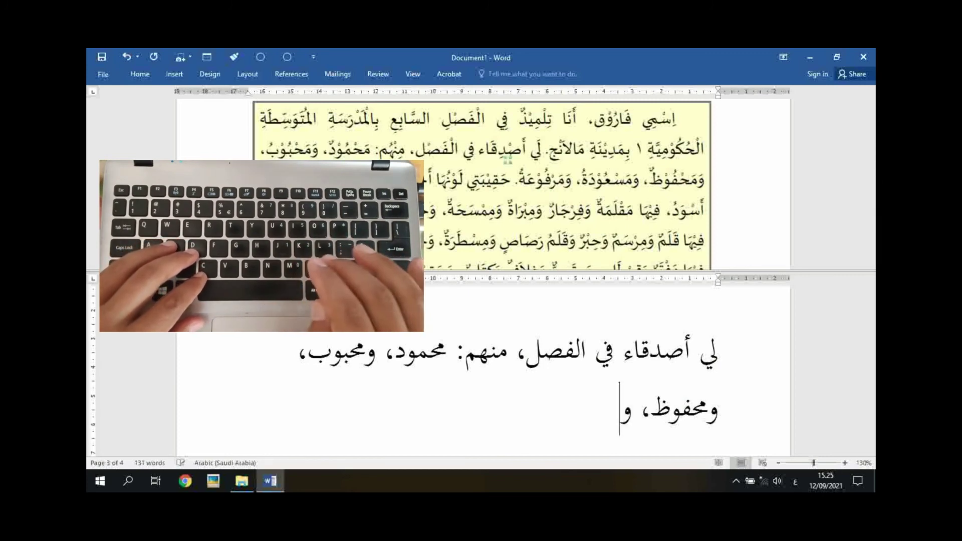
type("م")
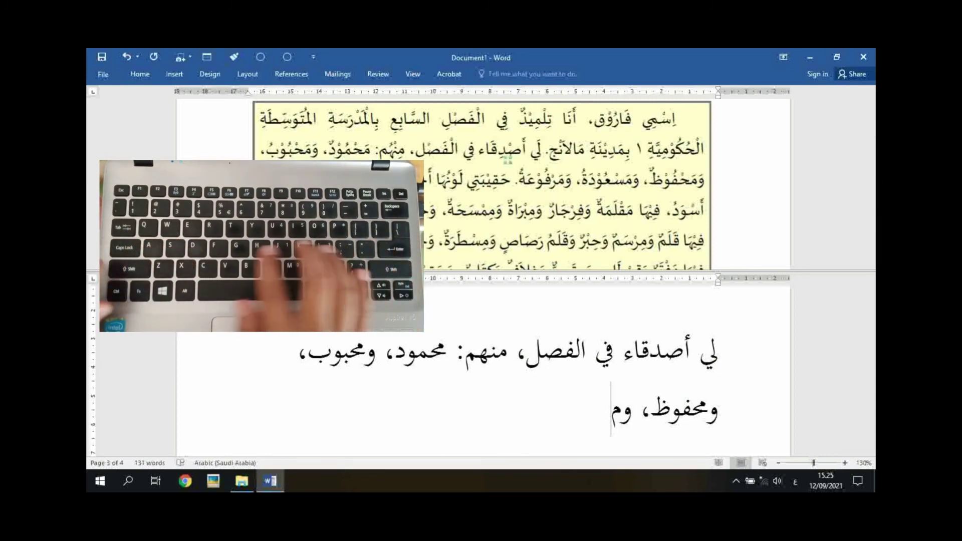
type("سع")
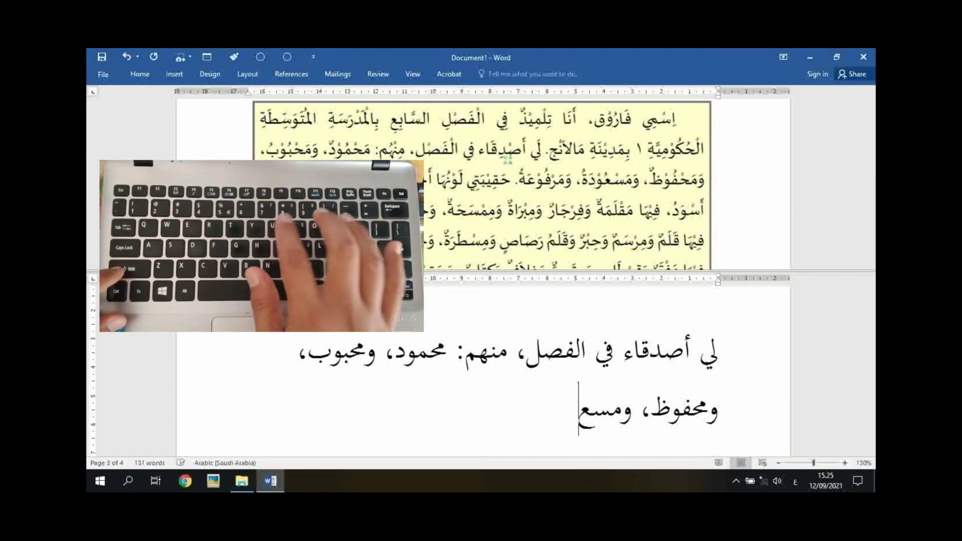
type("و")
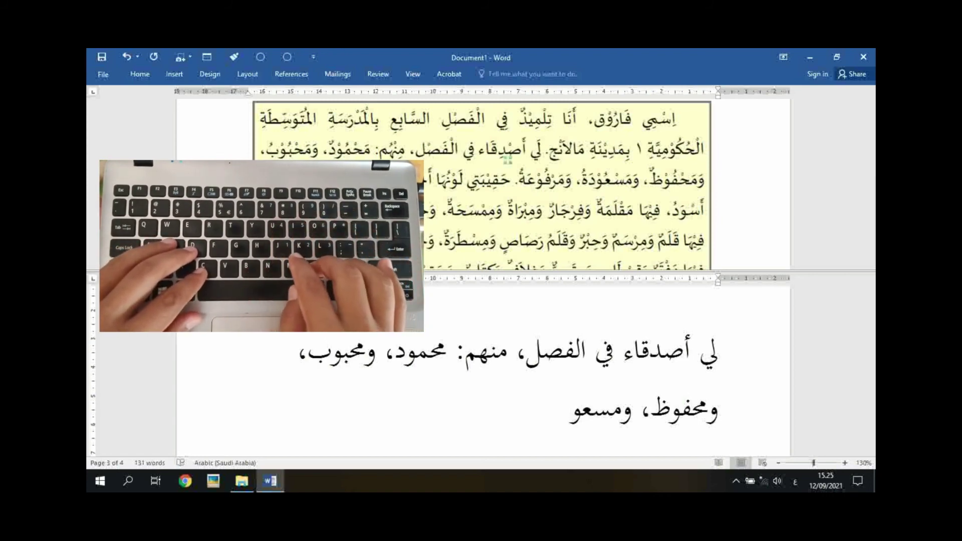
type("د")
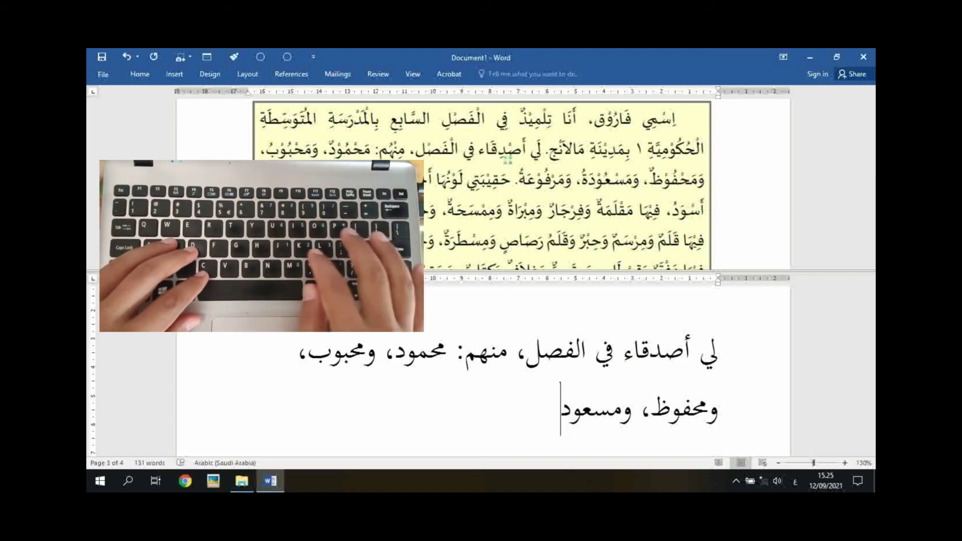
type("ة،")
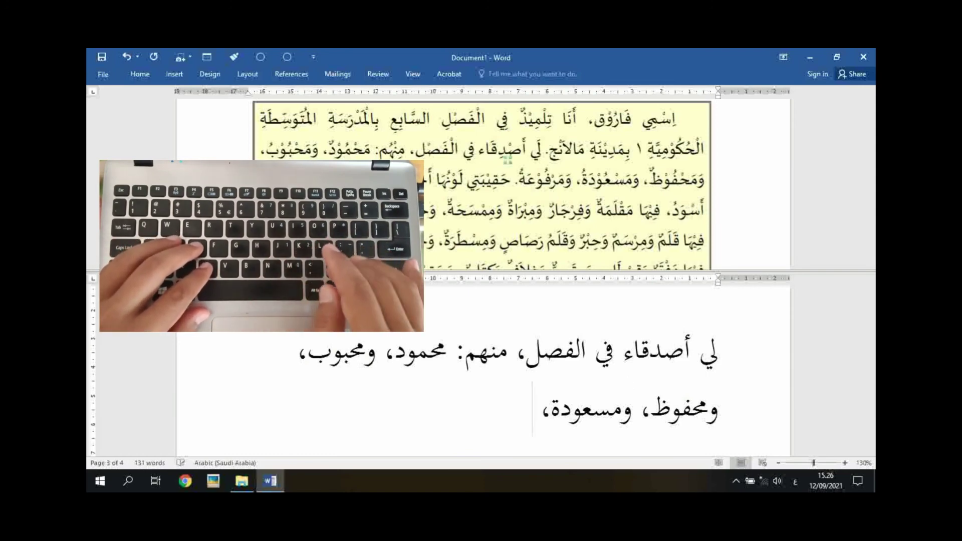
type(" وم")
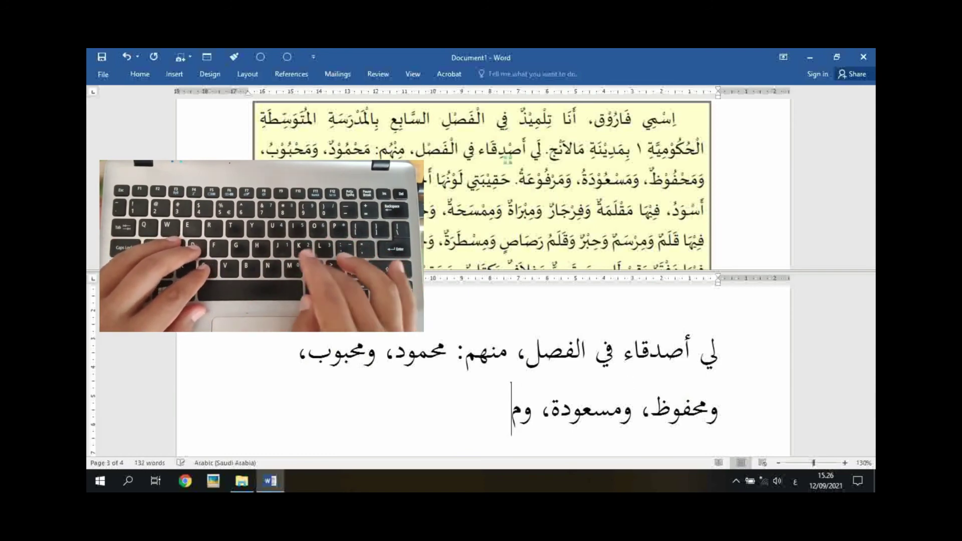
type("ر")
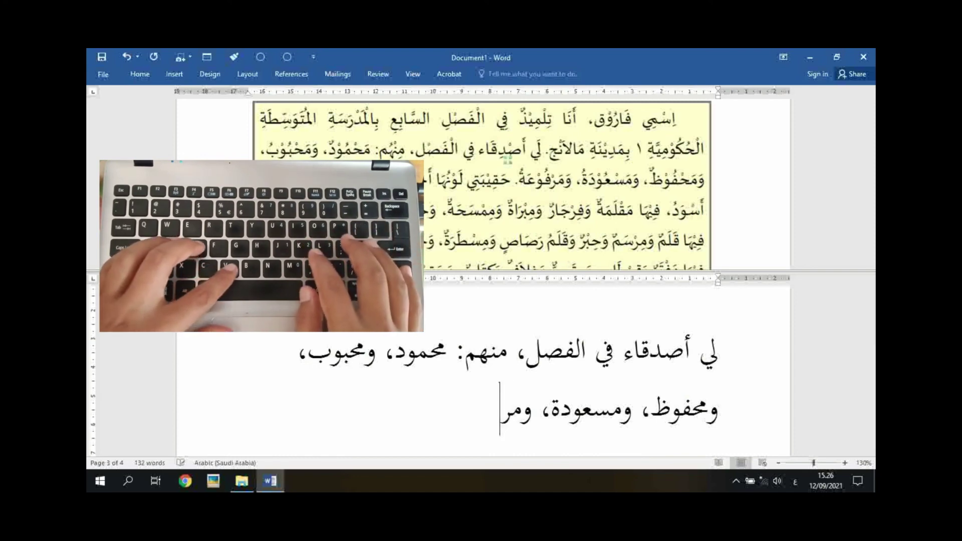
type("ف")
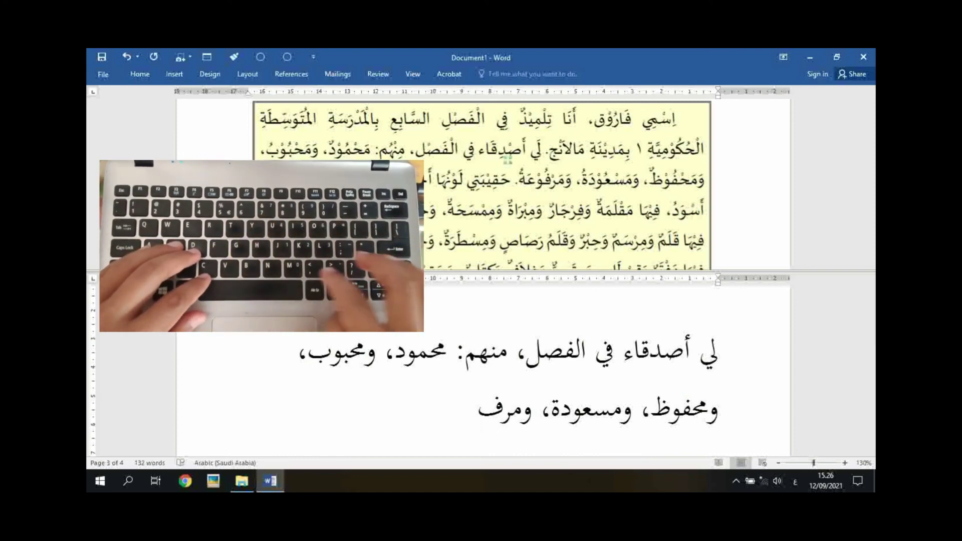
type("وع")
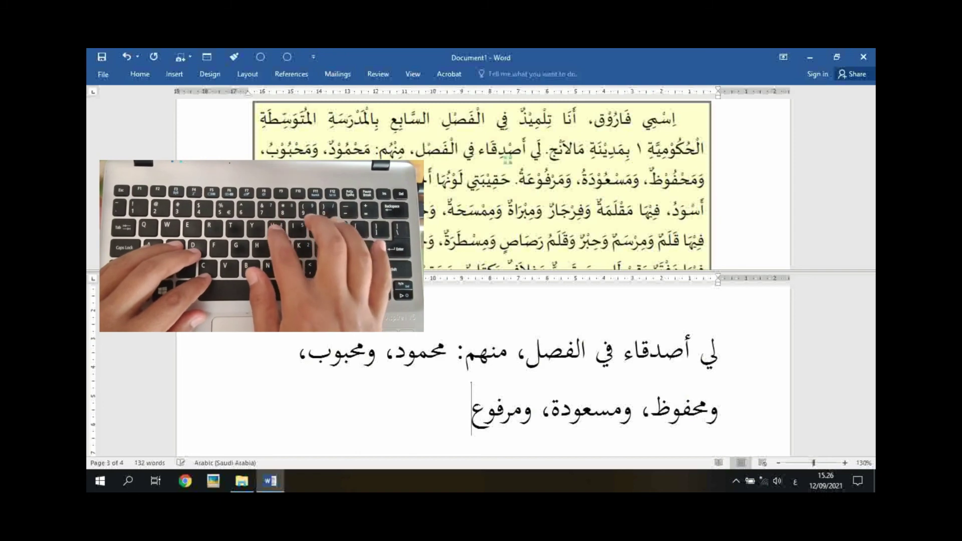
type("ة")
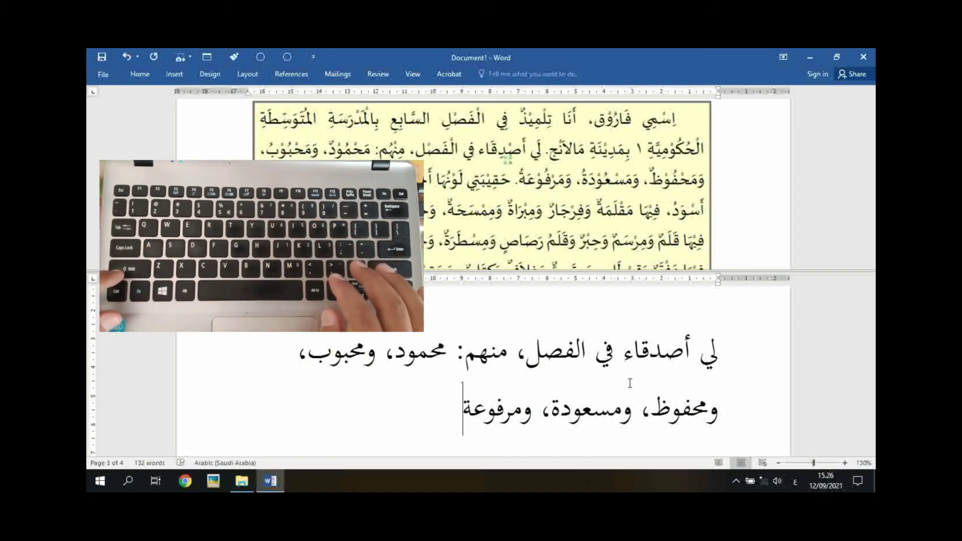
type(".")
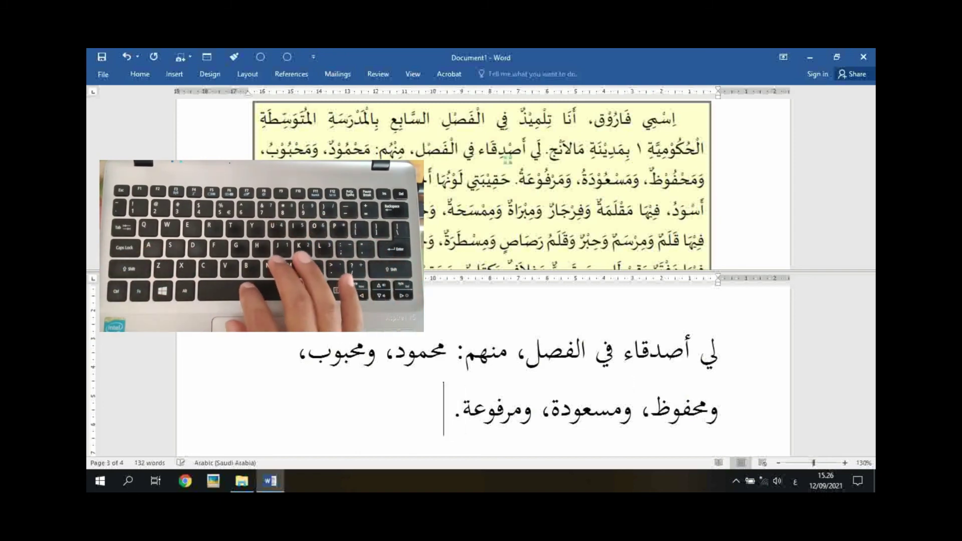